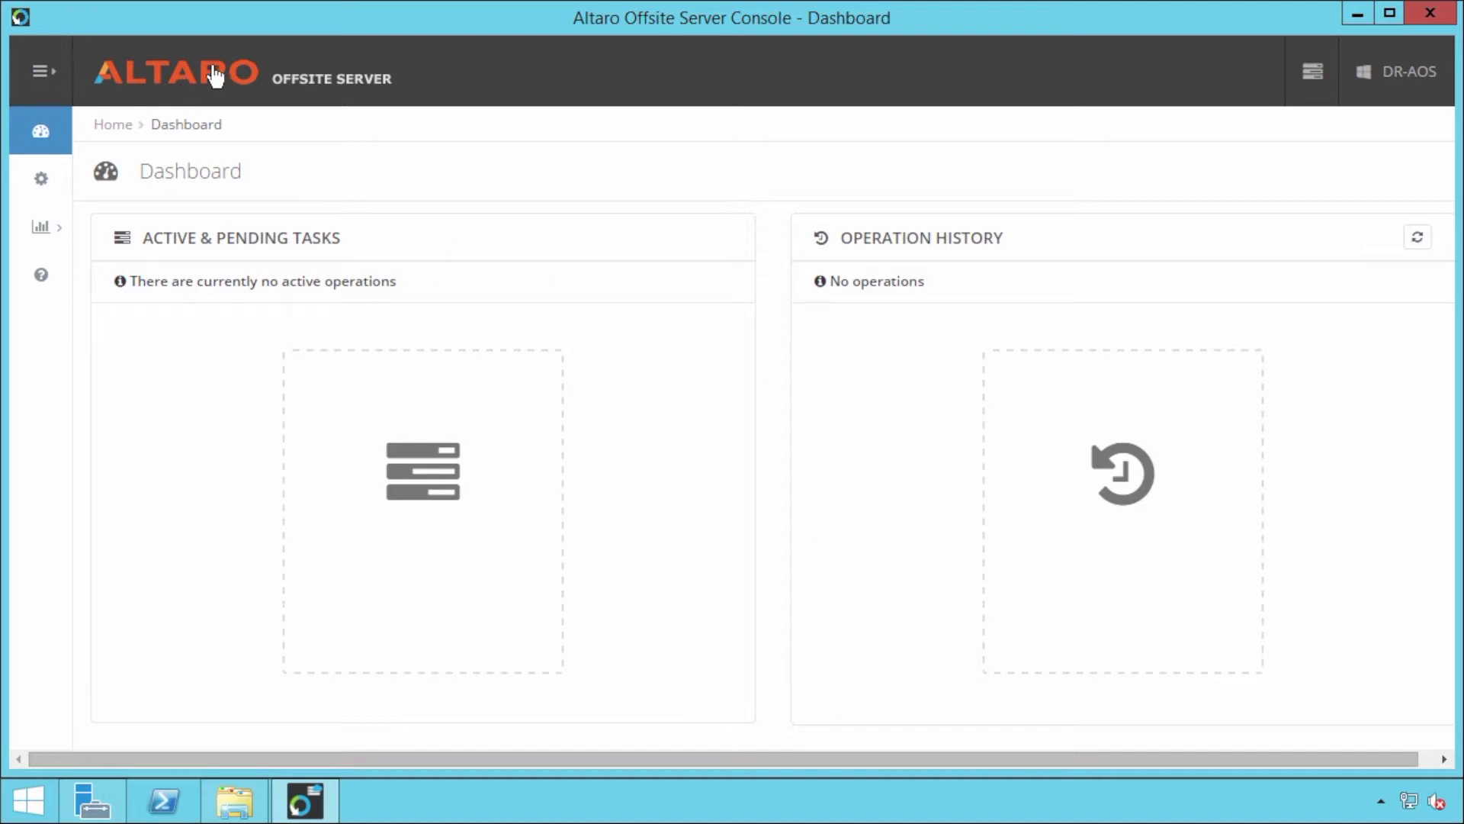
Step: Expand the sidebar and go to the Configure Accounts page, which lists the existing C:\ account
left_click(43, 72)
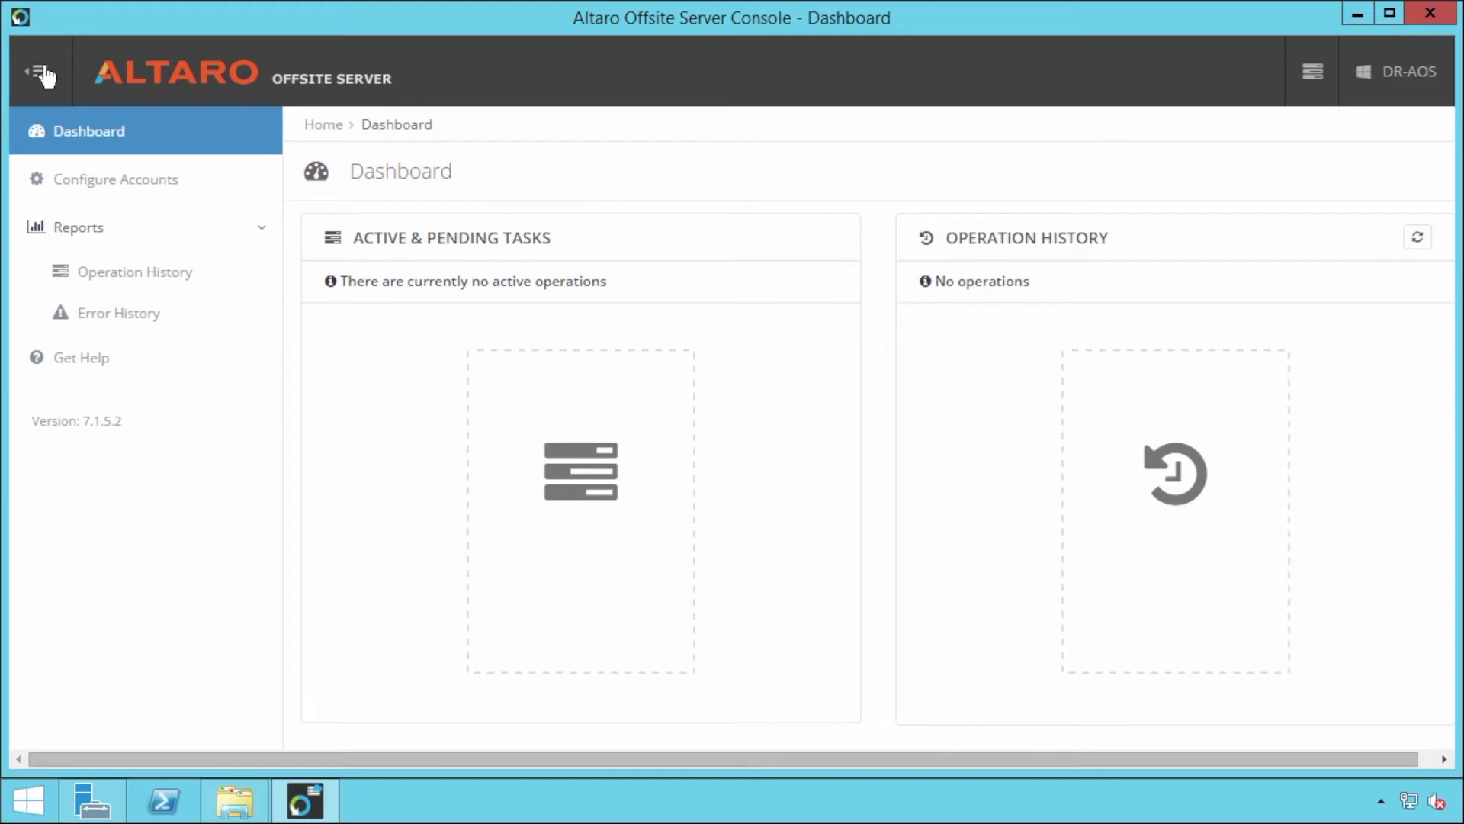
left_click(118, 189)
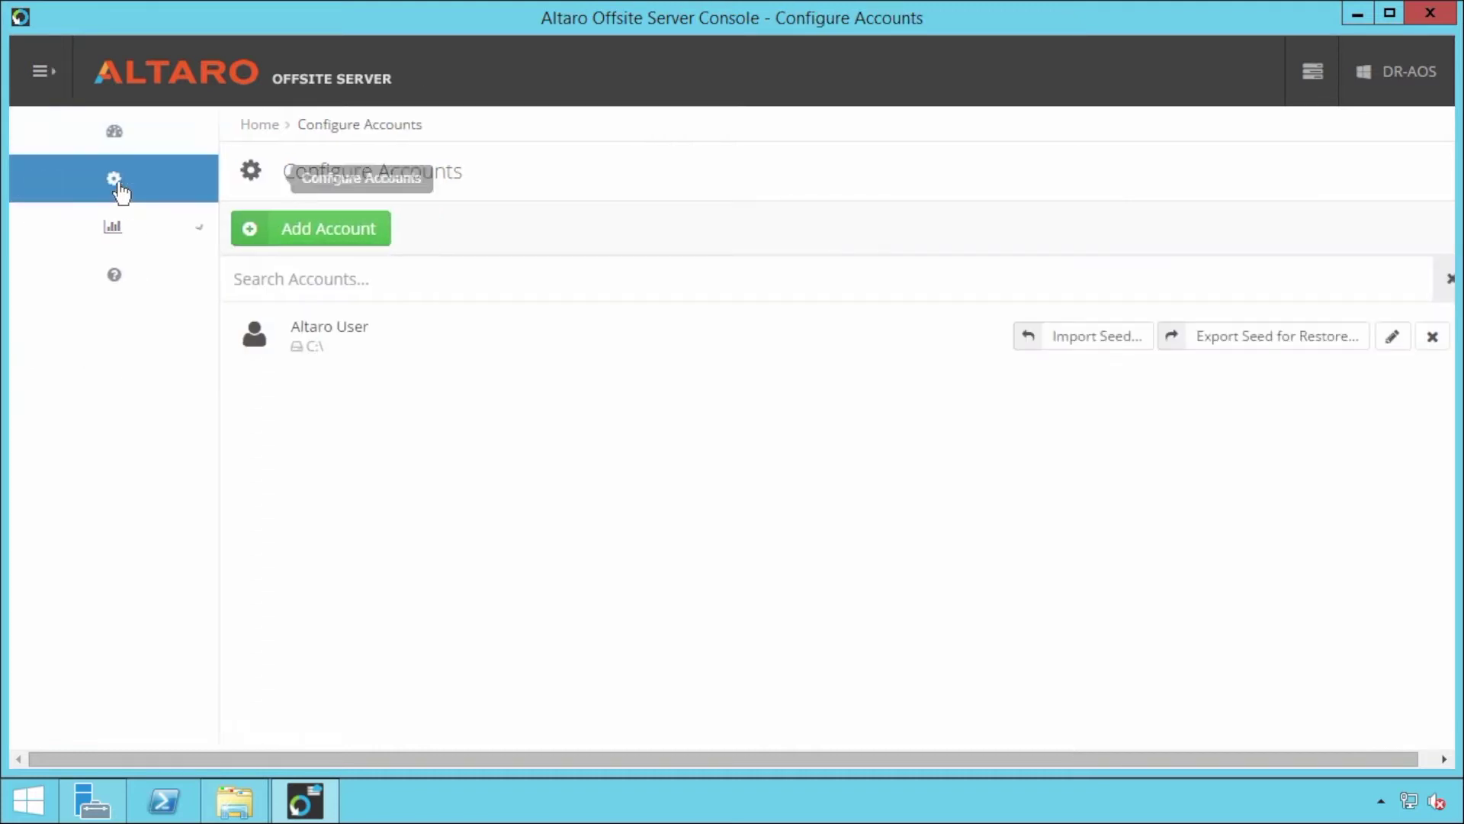
Step: Add a new account with display name 'ABC User' and username 'abcuser'
left_click(220, 237)
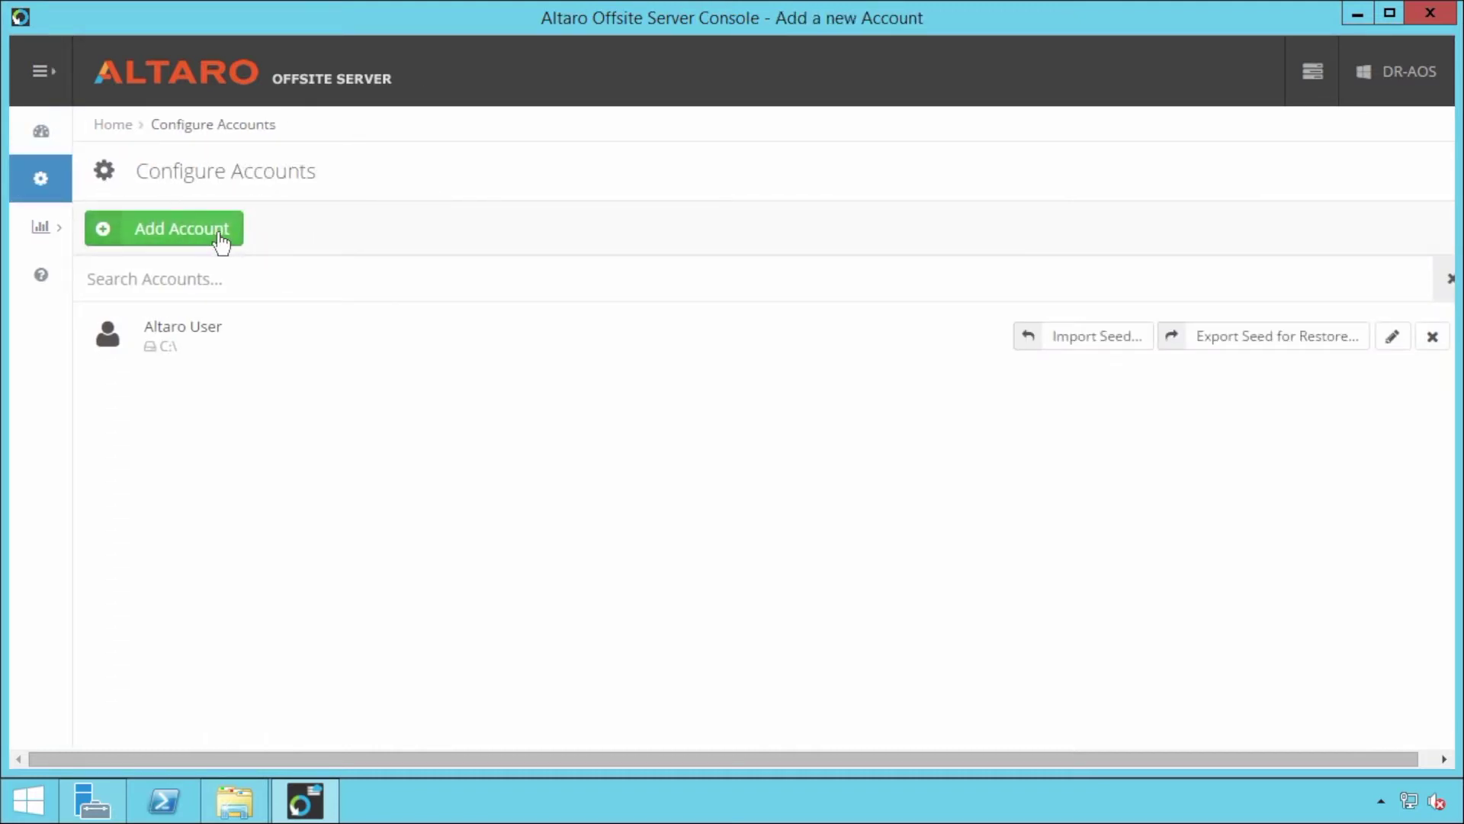
left_click(330, 240)
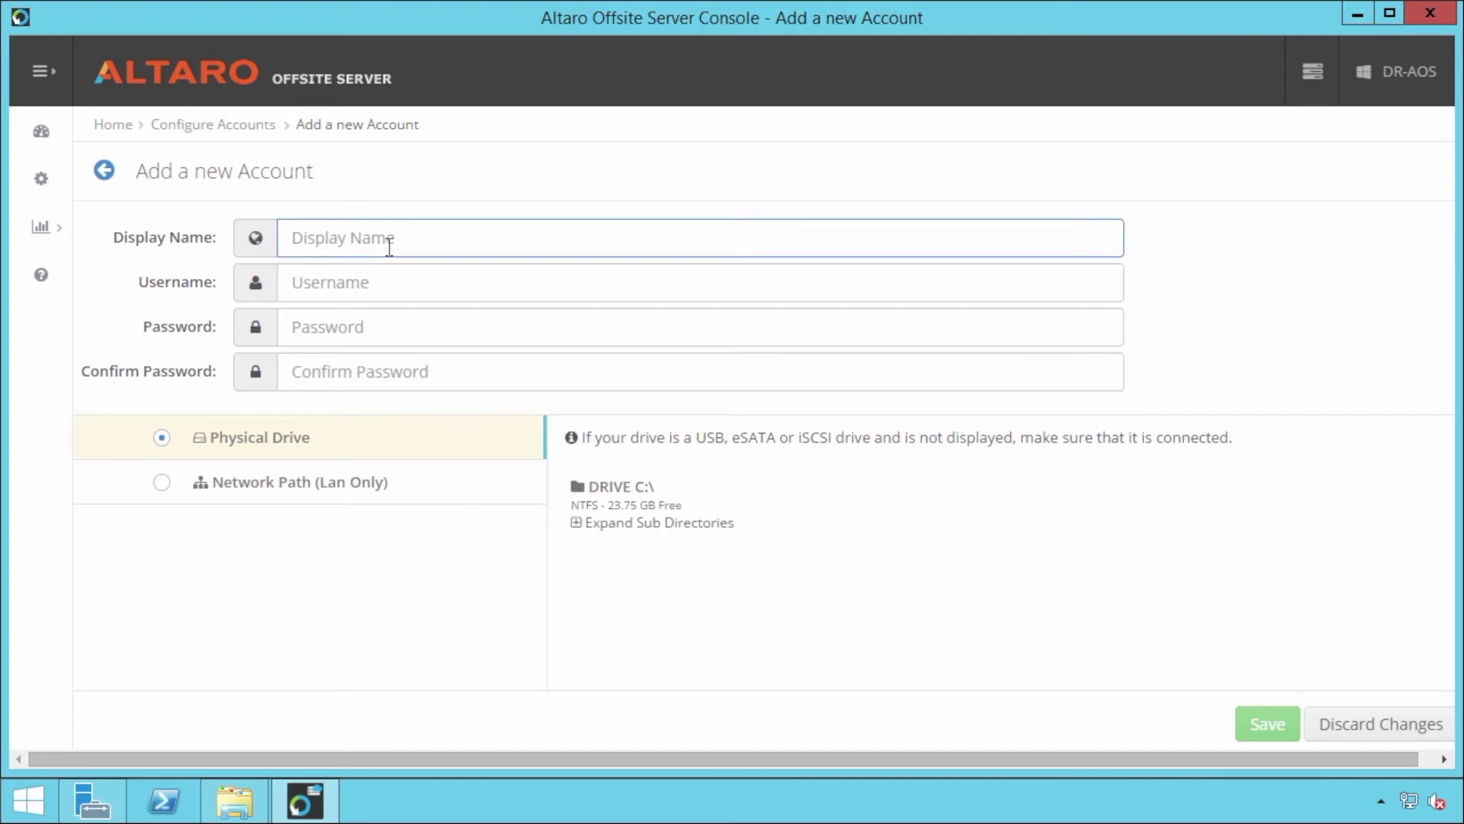
type("ABC User")
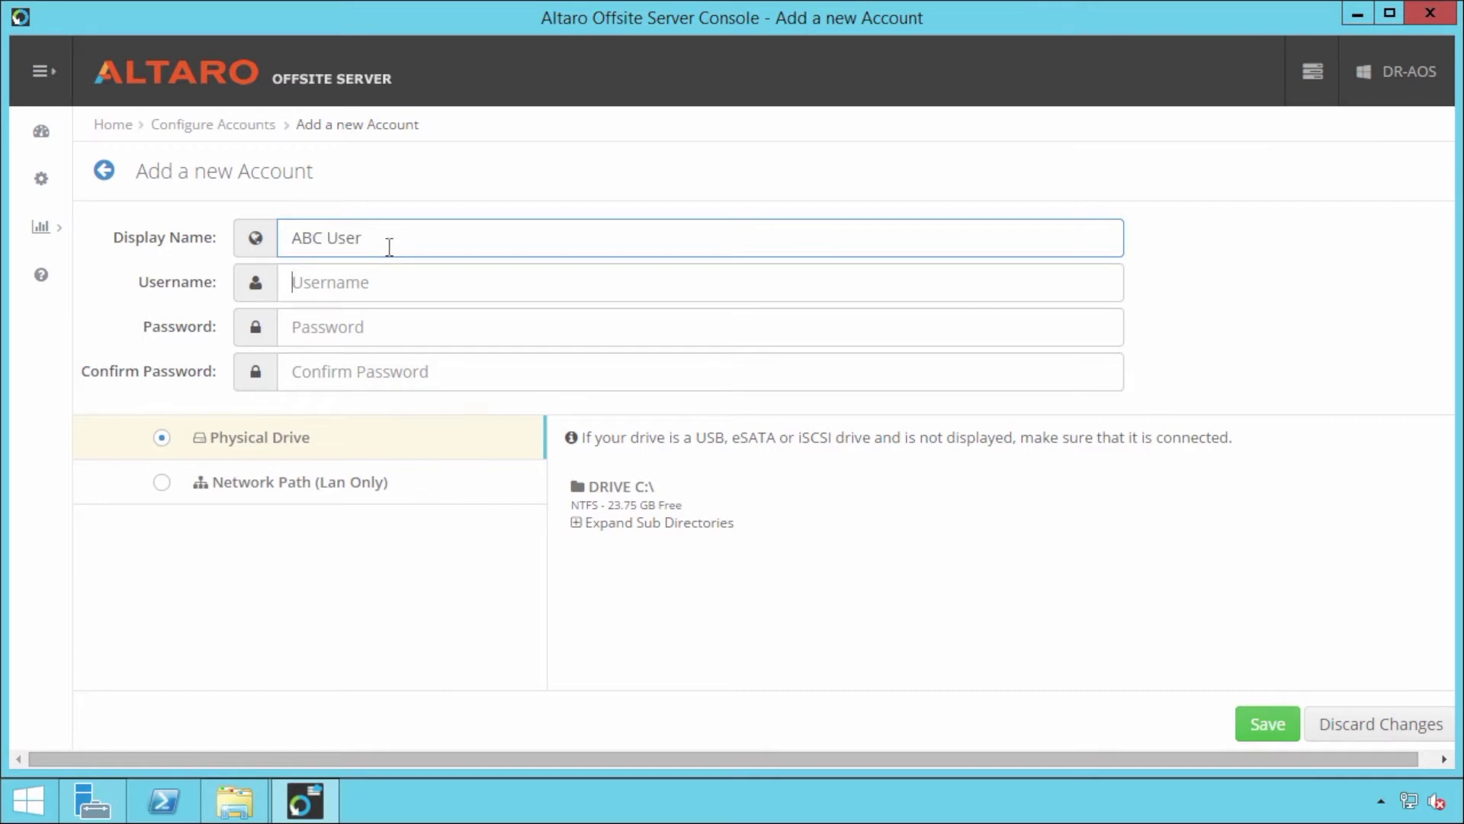
key("Tab")
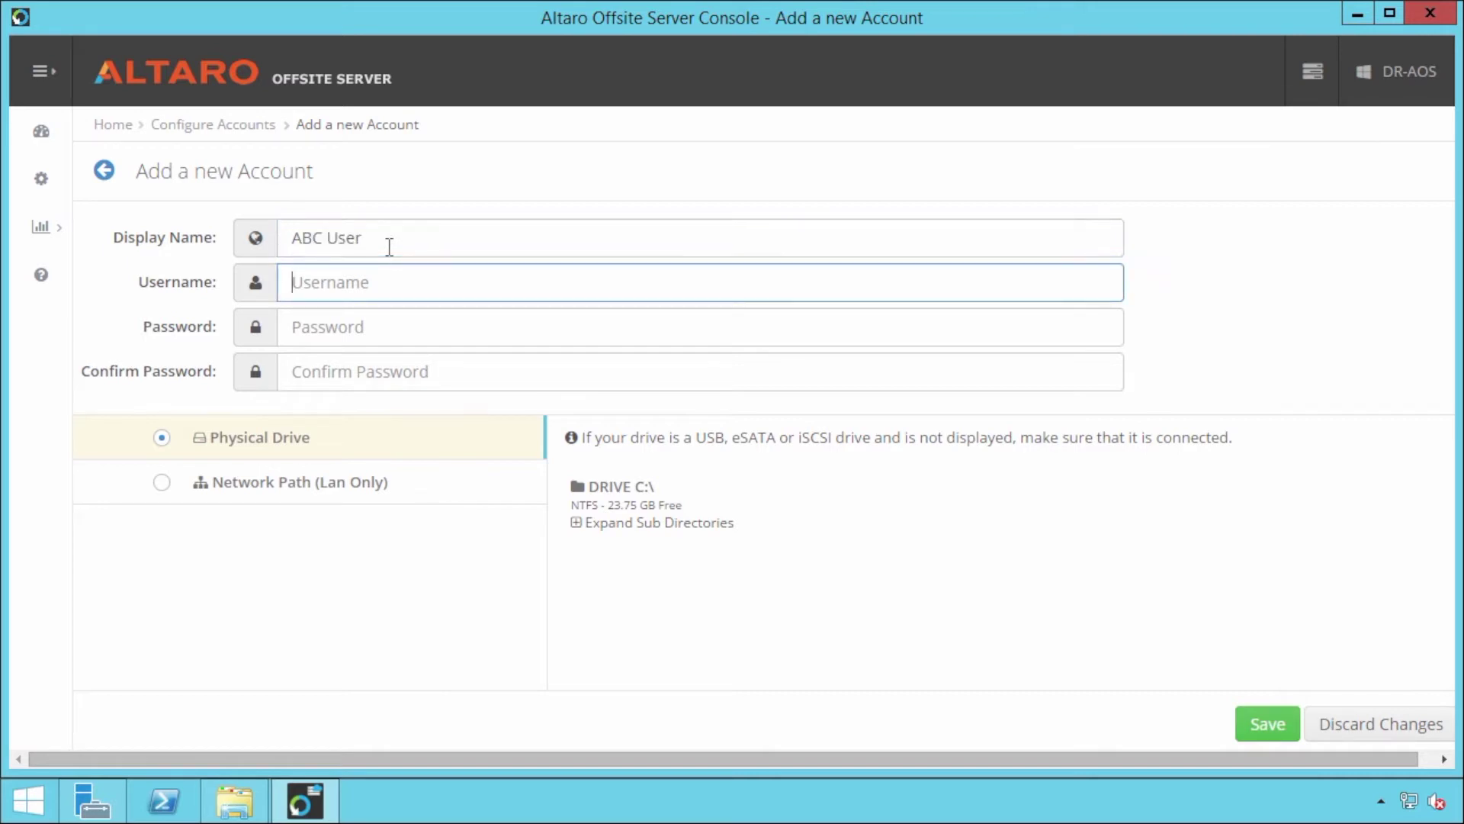
type("abcuser")
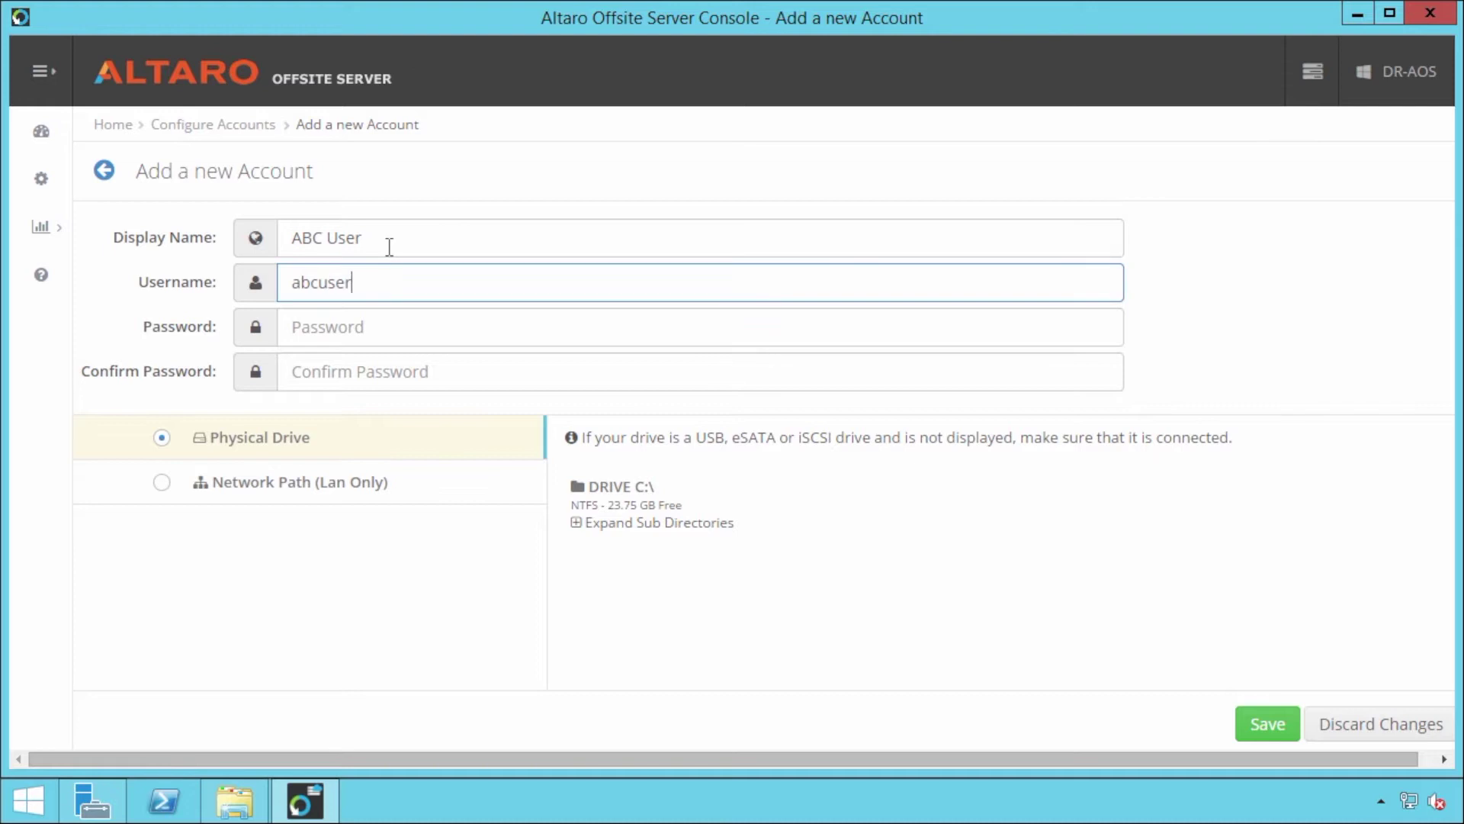
Step: Enter the account password and enter it again to confirm
key("Tab")
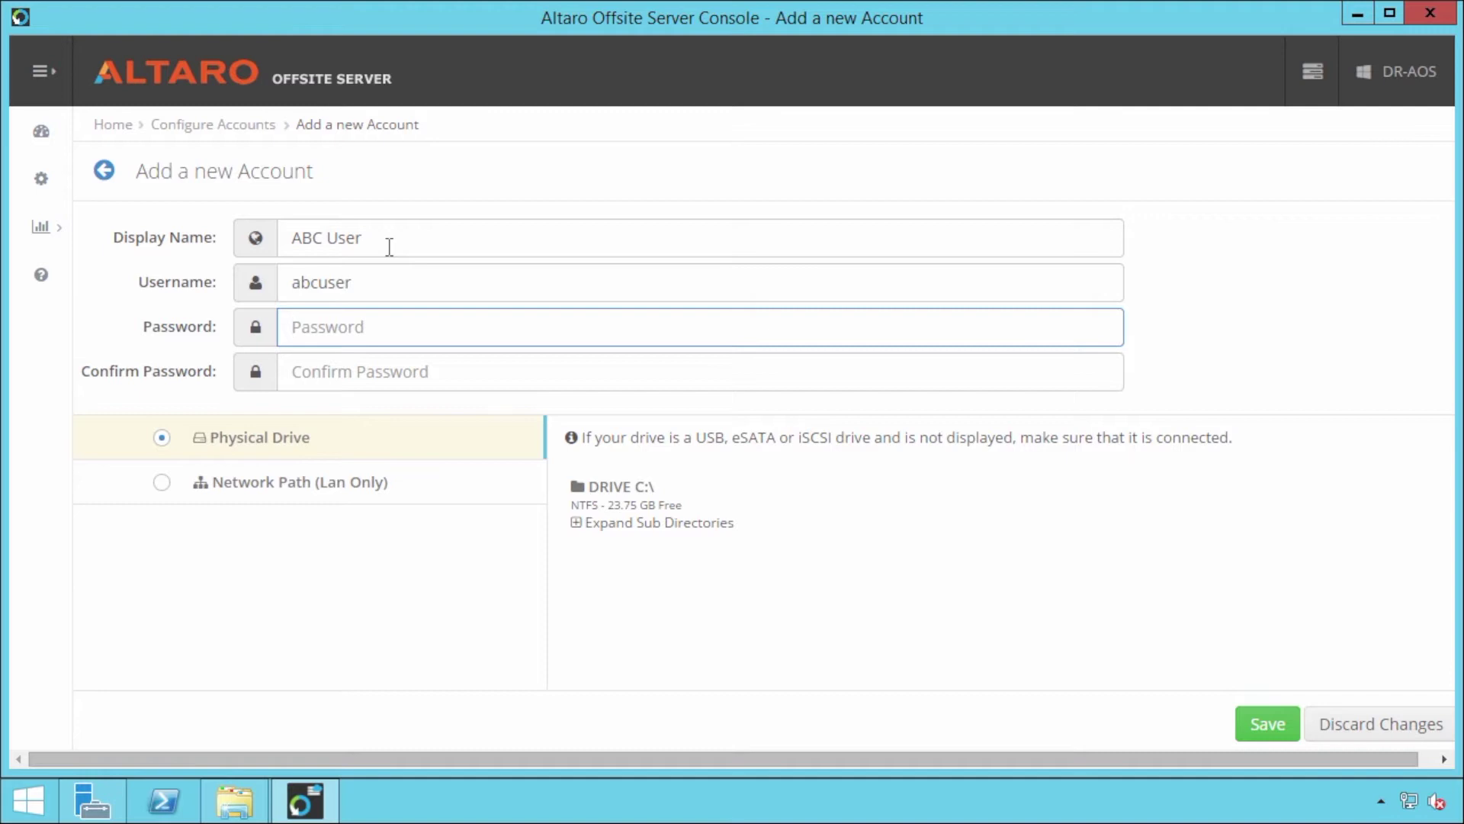
type("•••••••••••••")
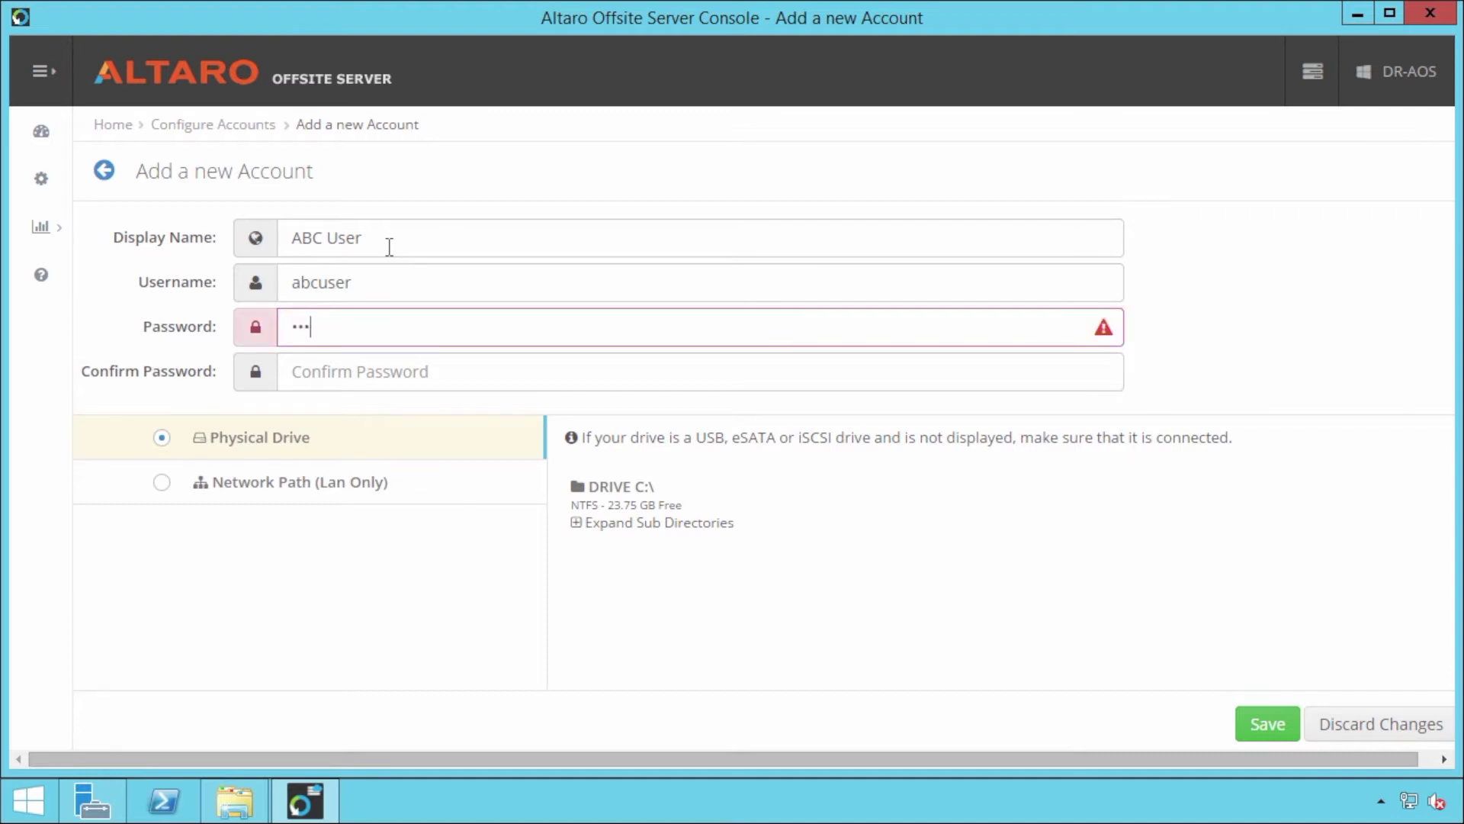
type("•••")
key("Tab")
type("•")
key("BackSpace")
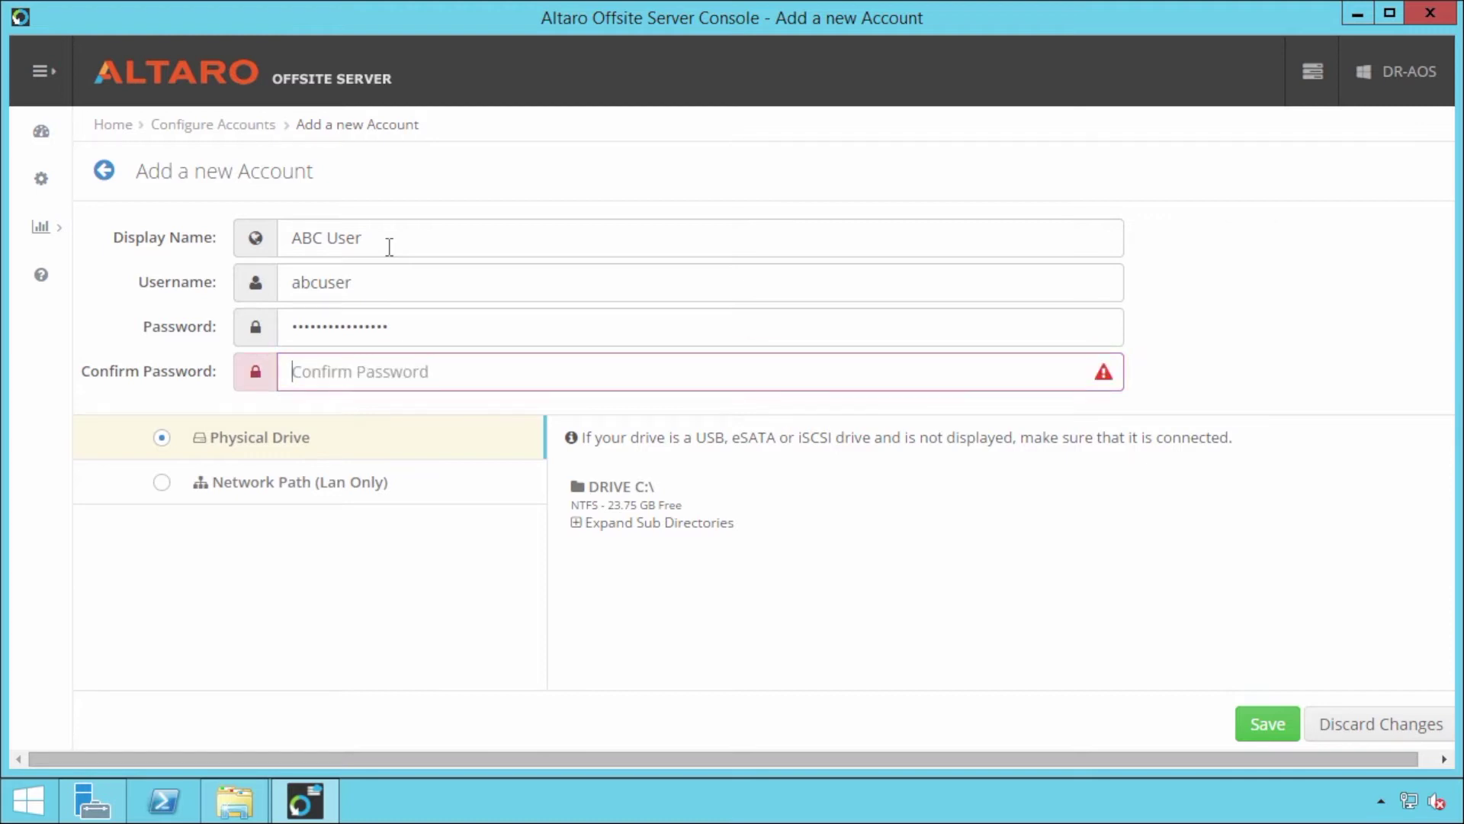
type("•••••••••••••")
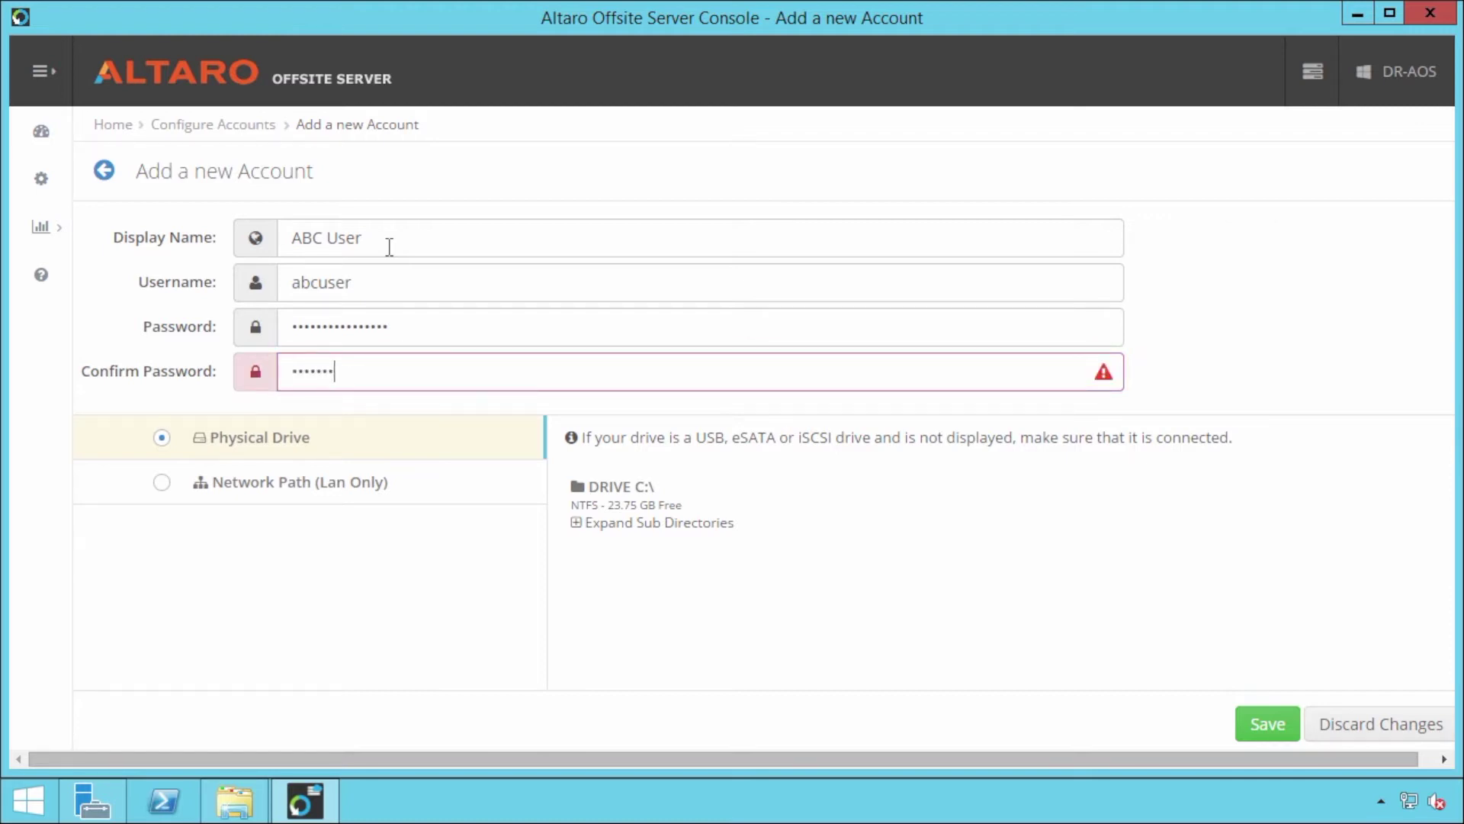
type("•••")
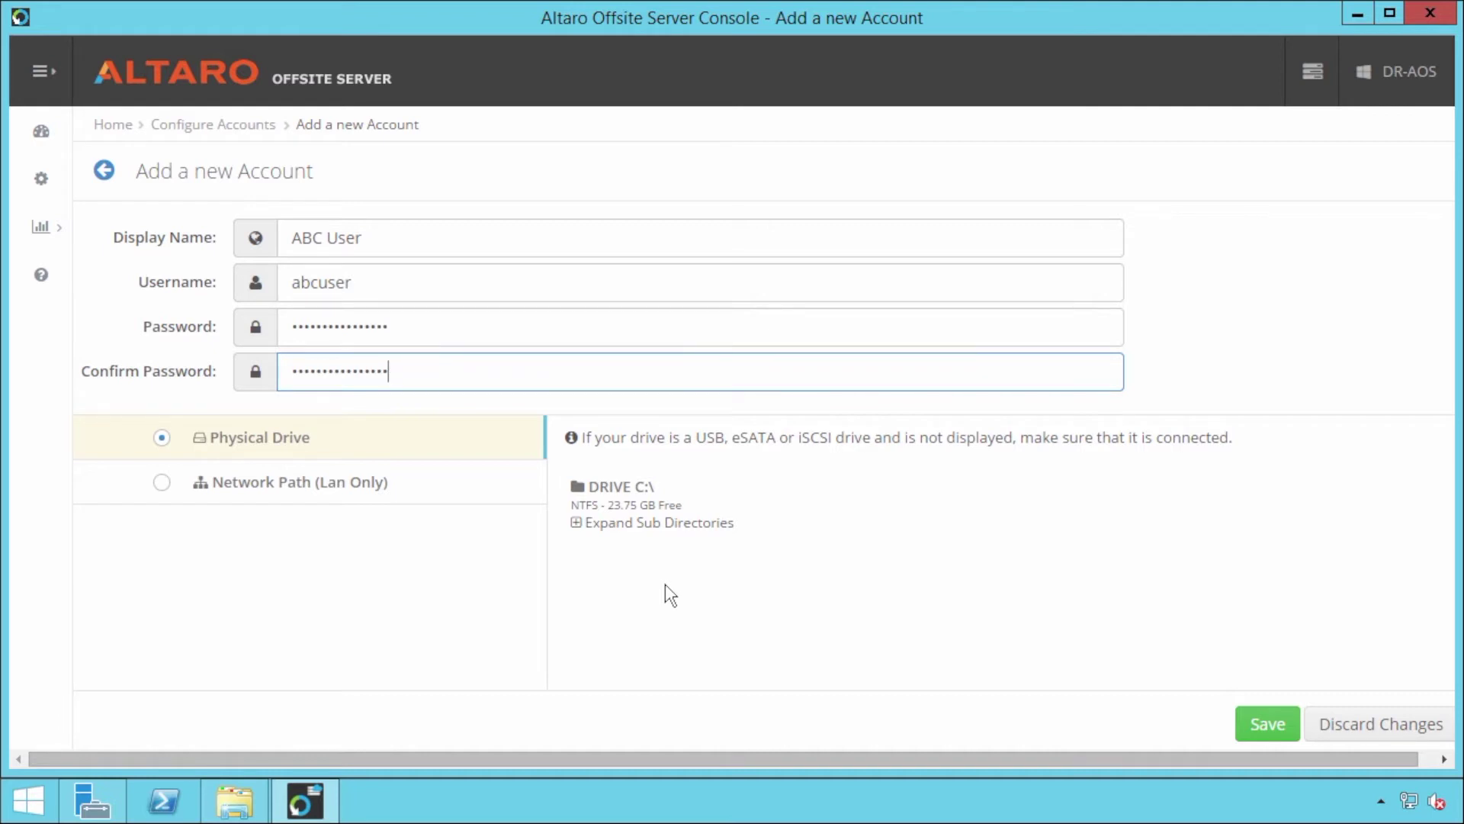
Step: Store the new account on physical drive C:\ and save it
left_click(661, 505)
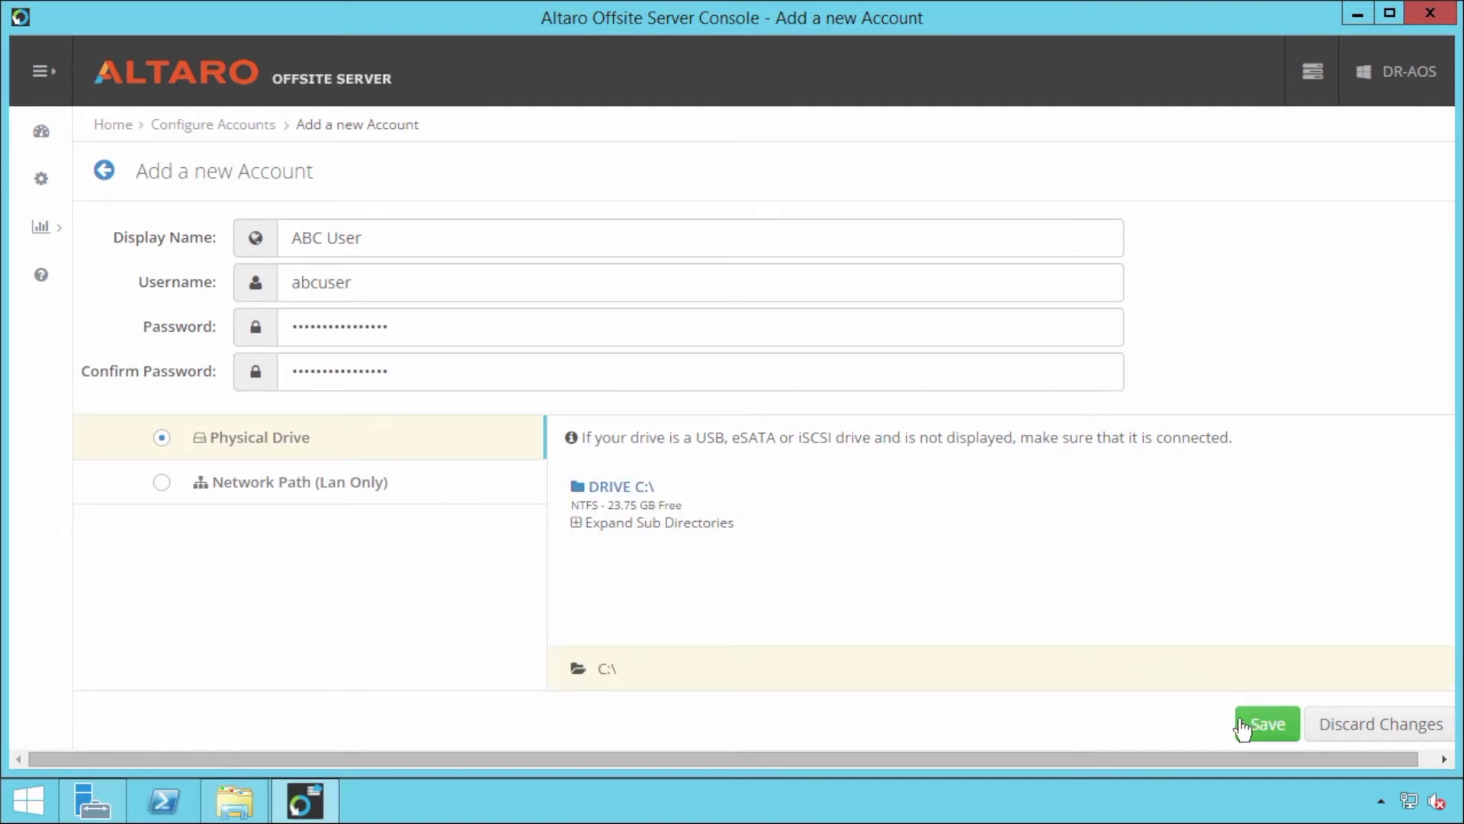
left_click(1279, 737)
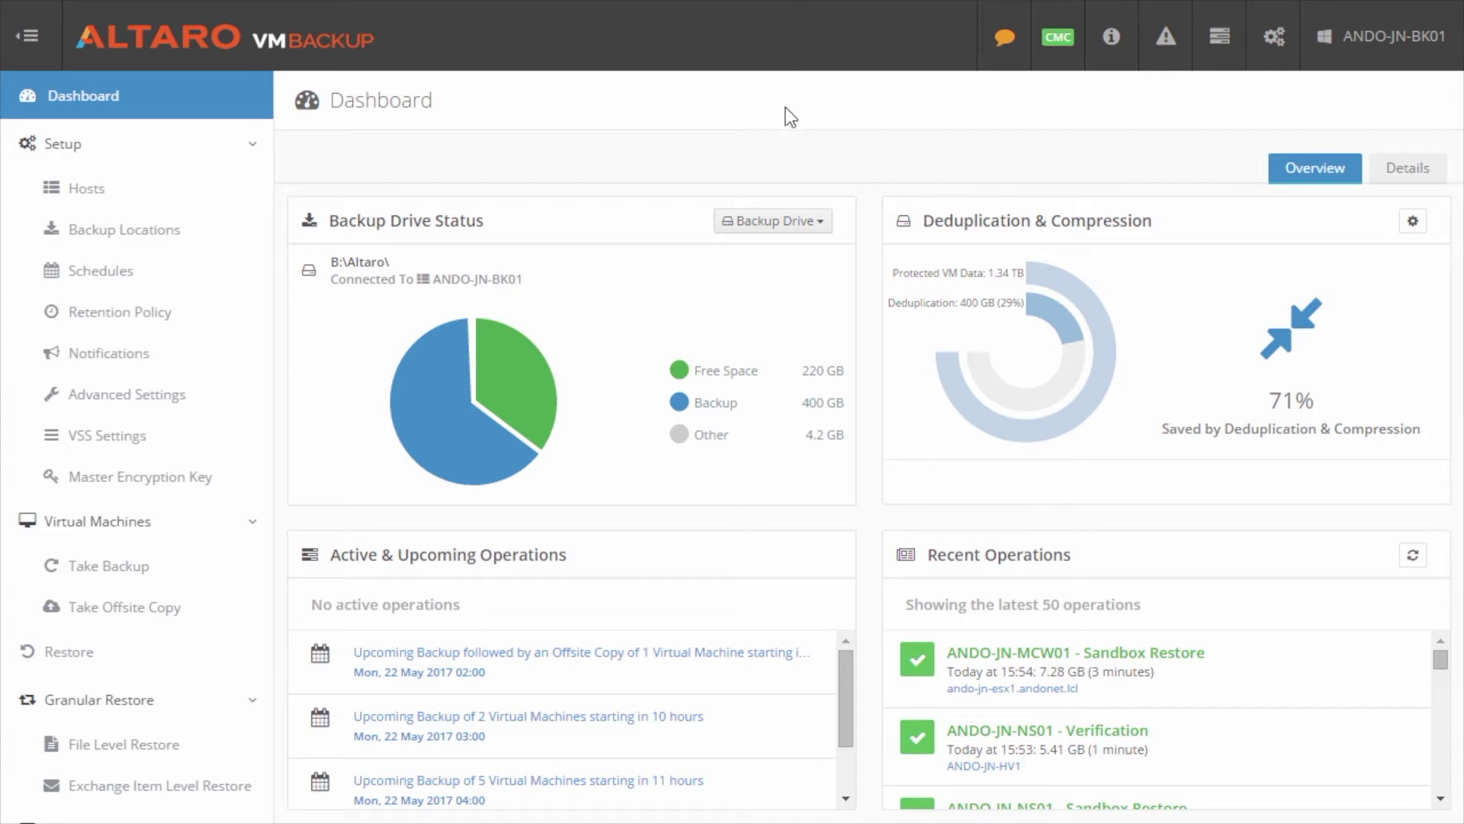
Step: Go to Backup Locations and begin adding a new offsite location
left_click(145, 237)
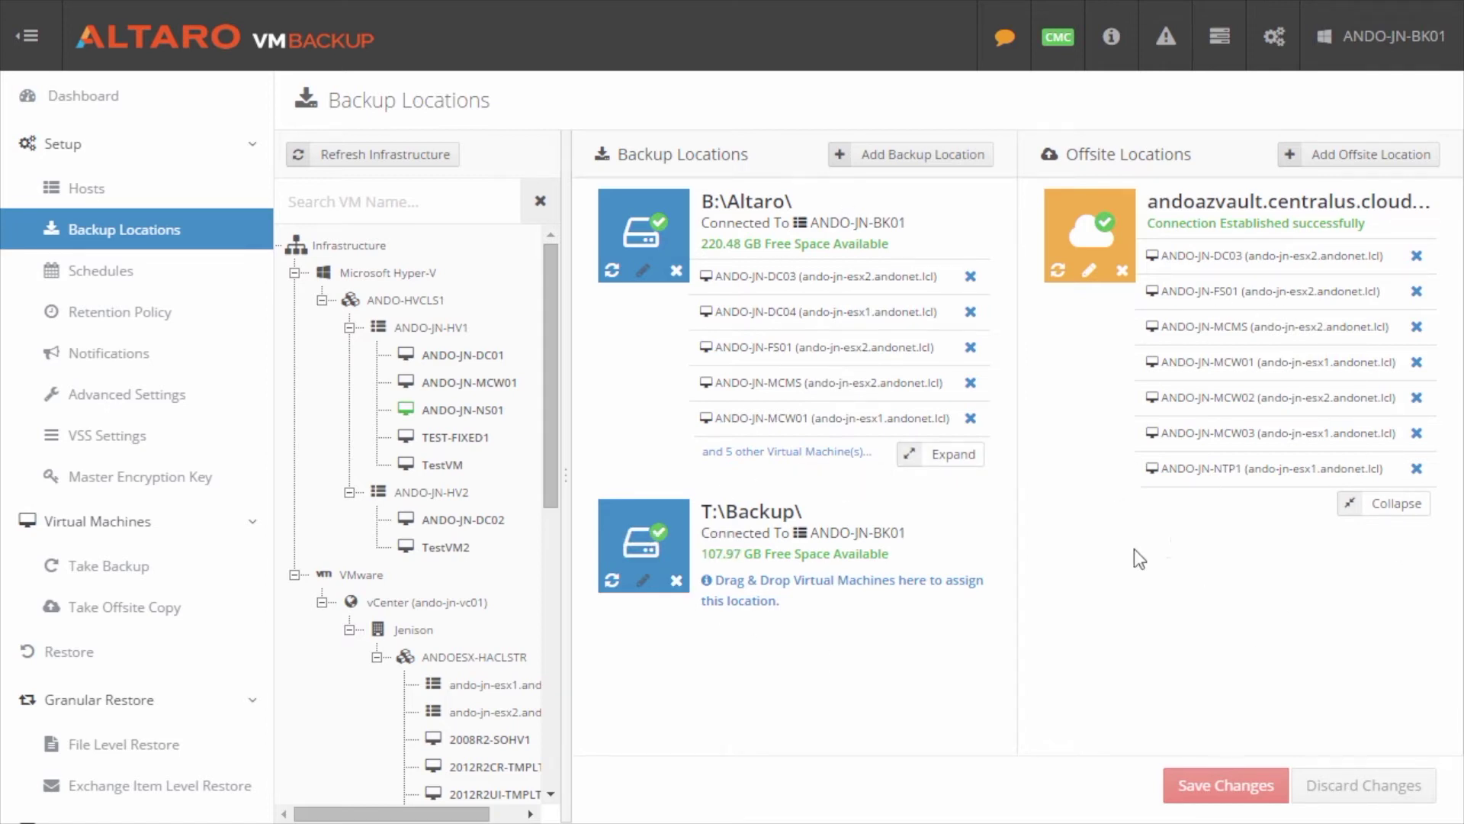
left_click(1353, 164)
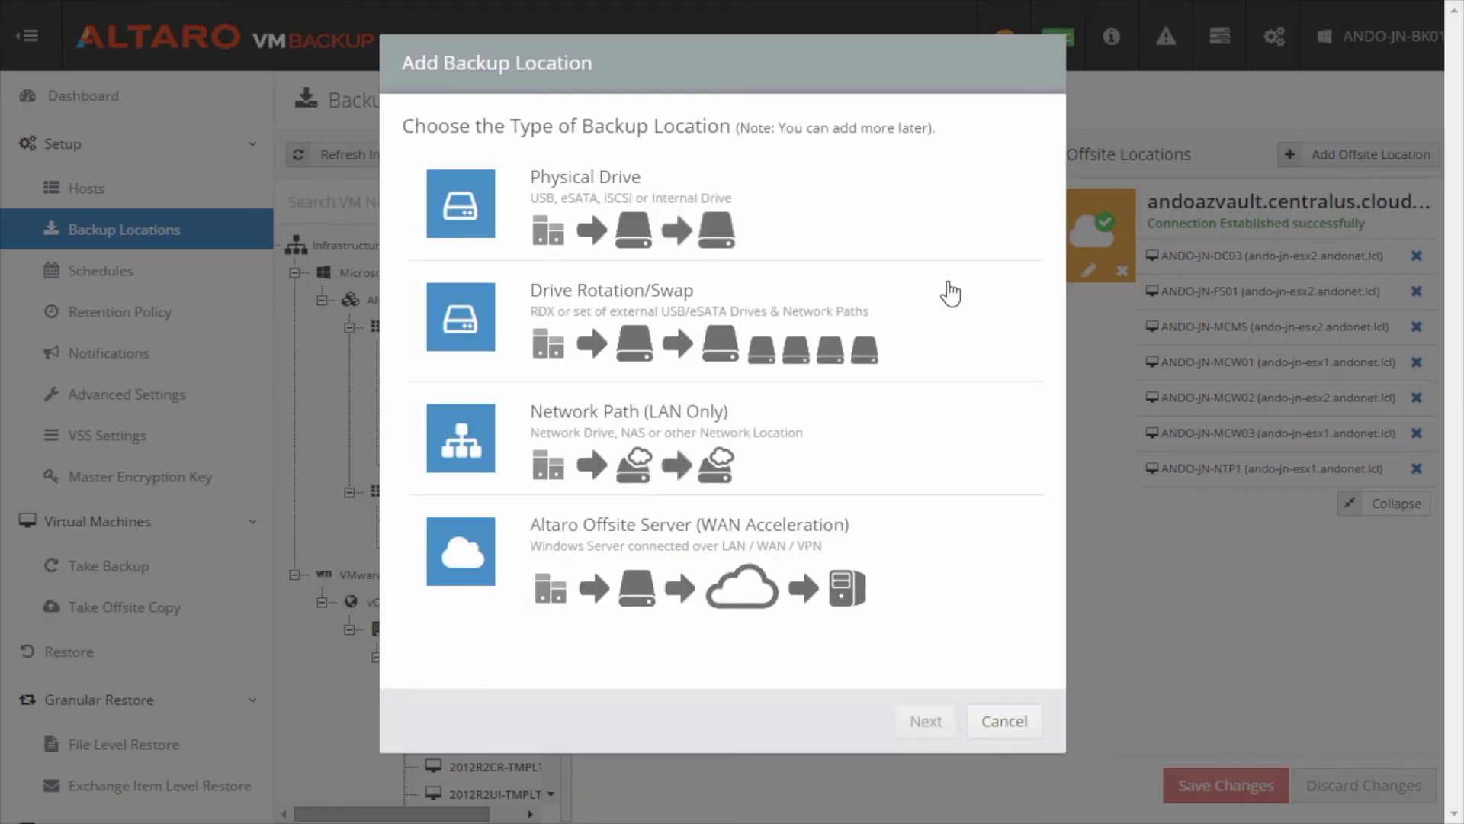
Step: Add an Altaro Offsite Server location at DR-AOS.andonet.lcl with user 'abcuser' and its password
left_click(795, 549)
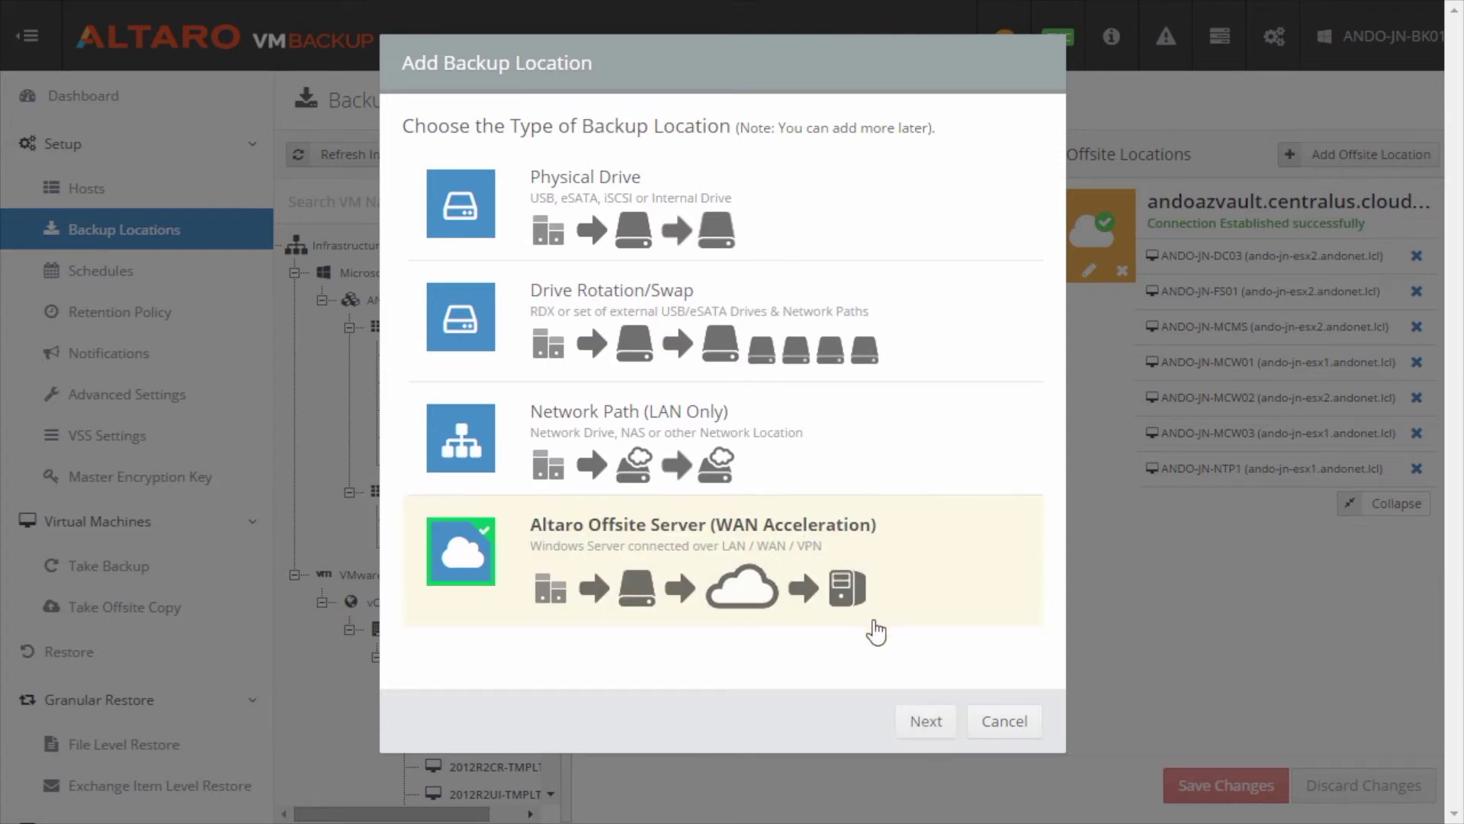
left_click(924, 720)
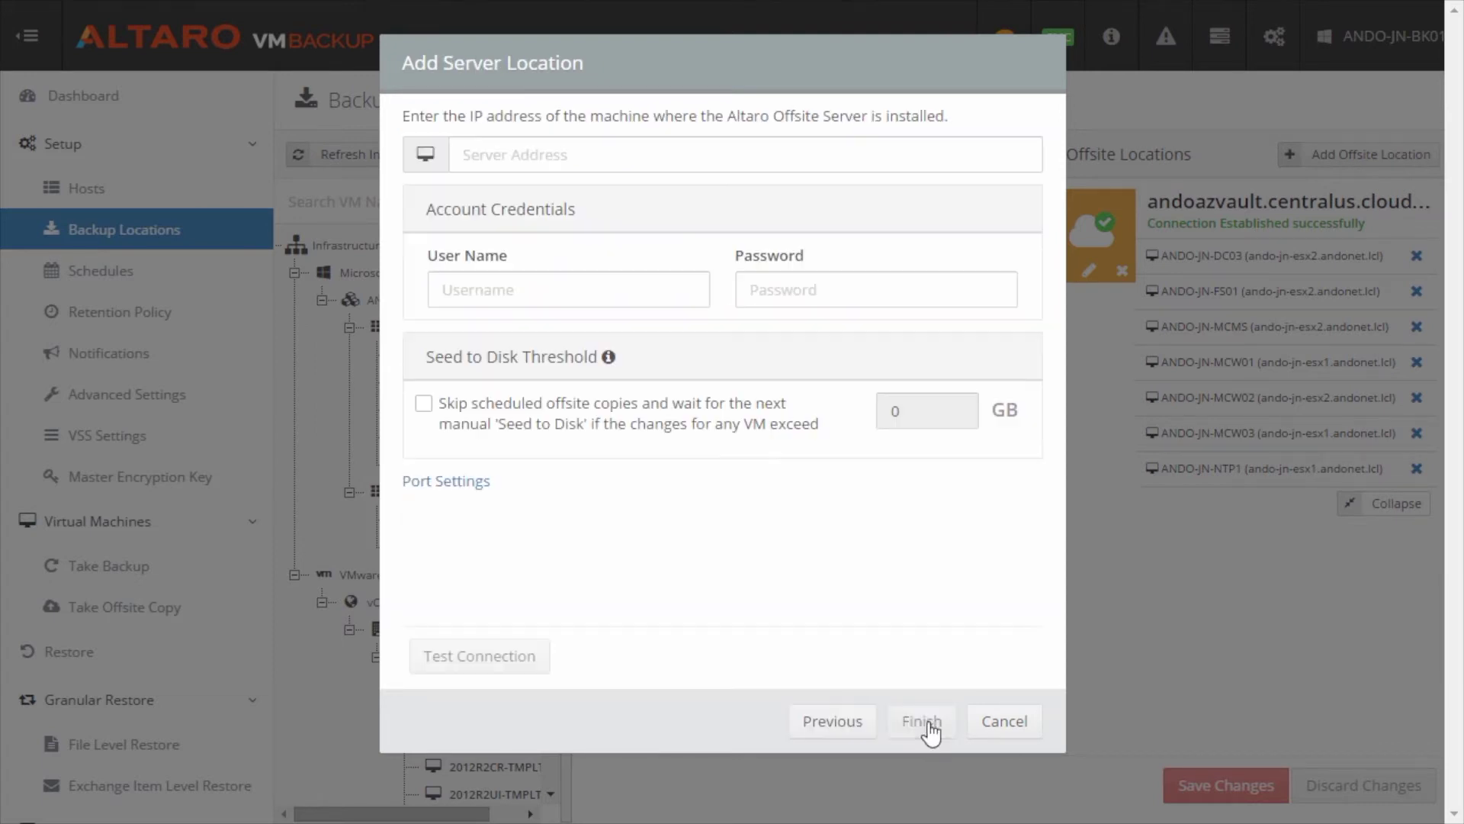
left_click(535, 157)
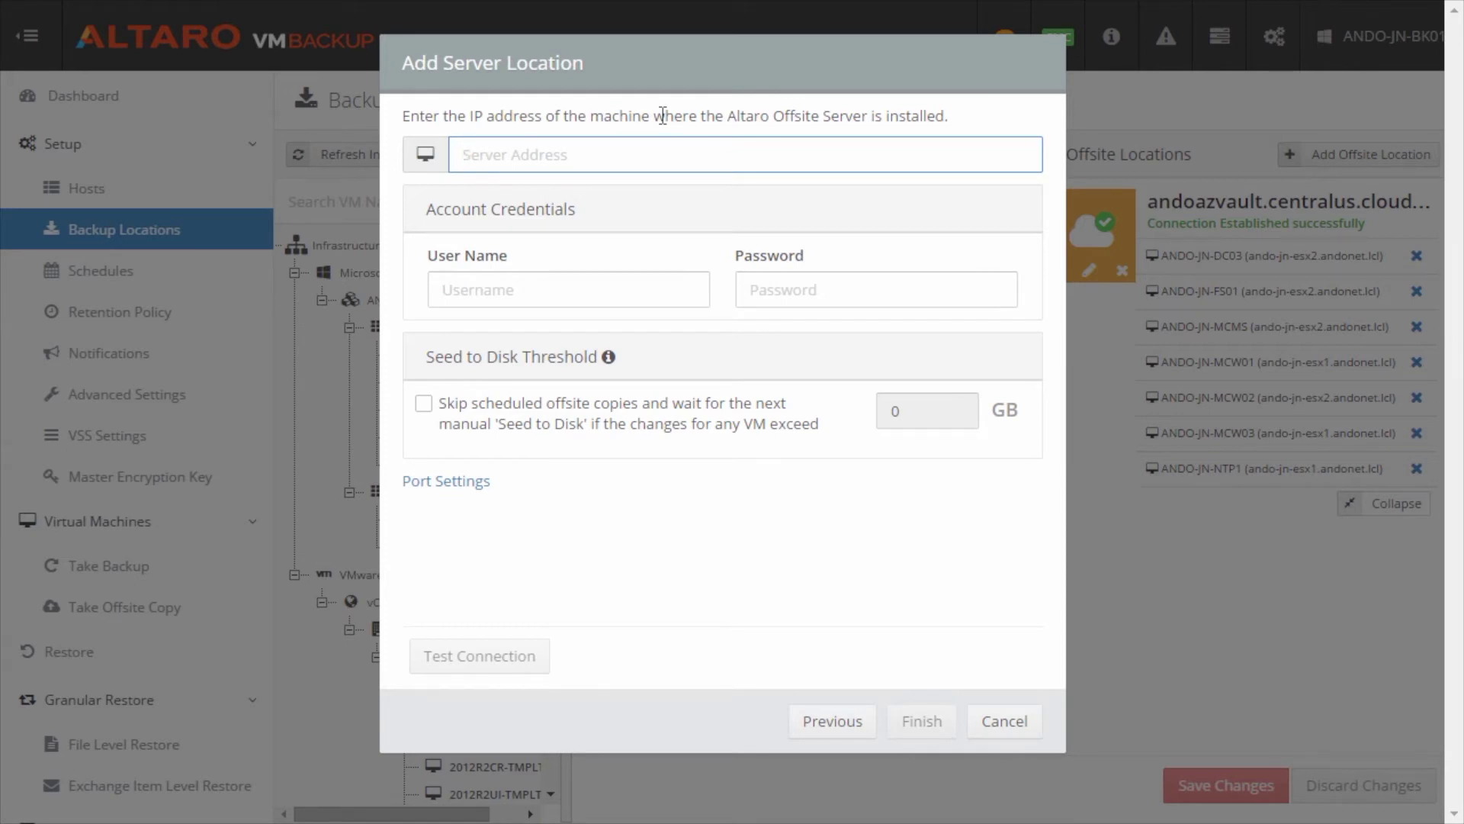
type("DR-AOS")
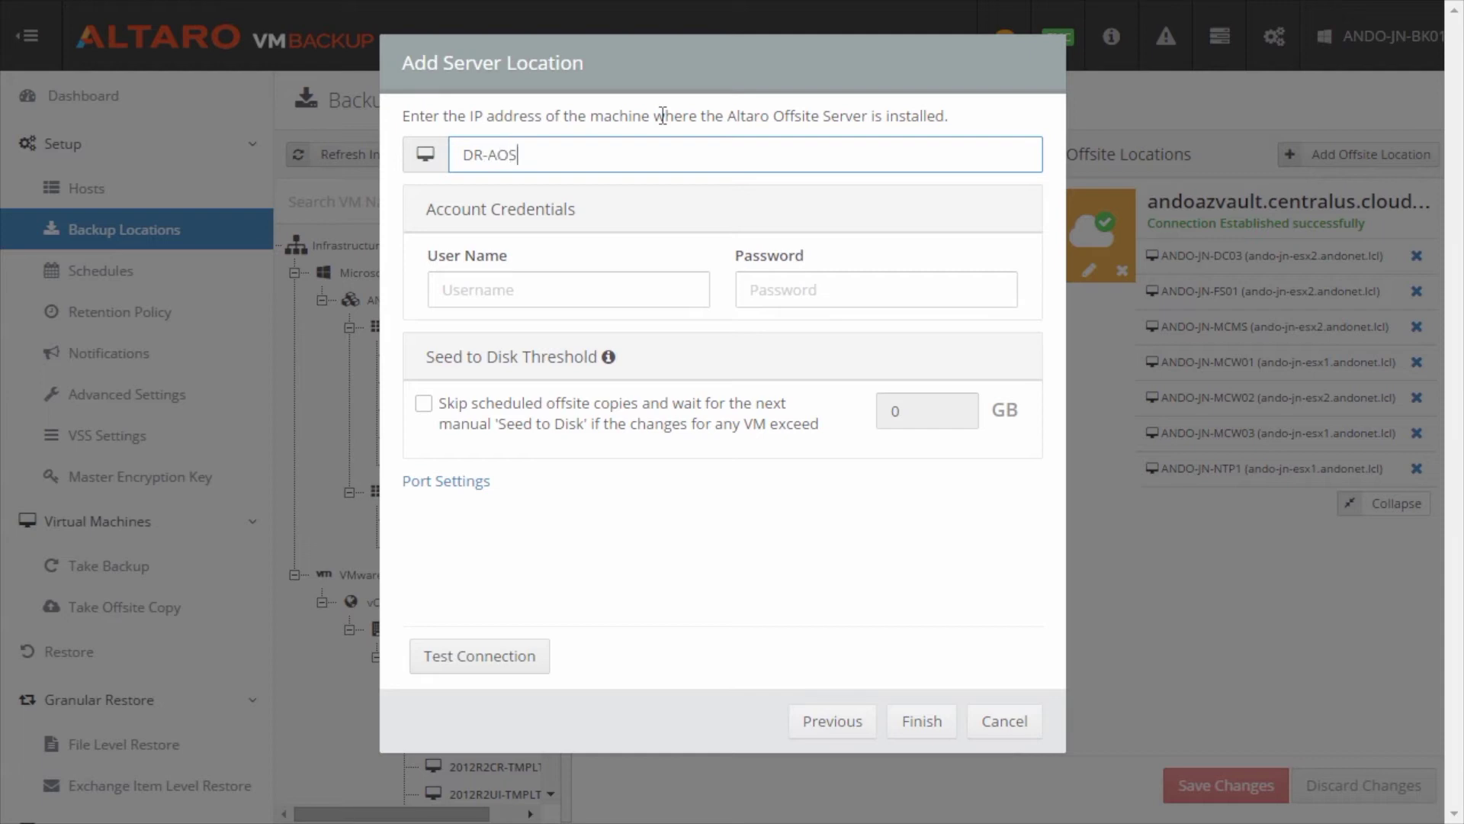
type(".andonet.lcl")
key("Tab")
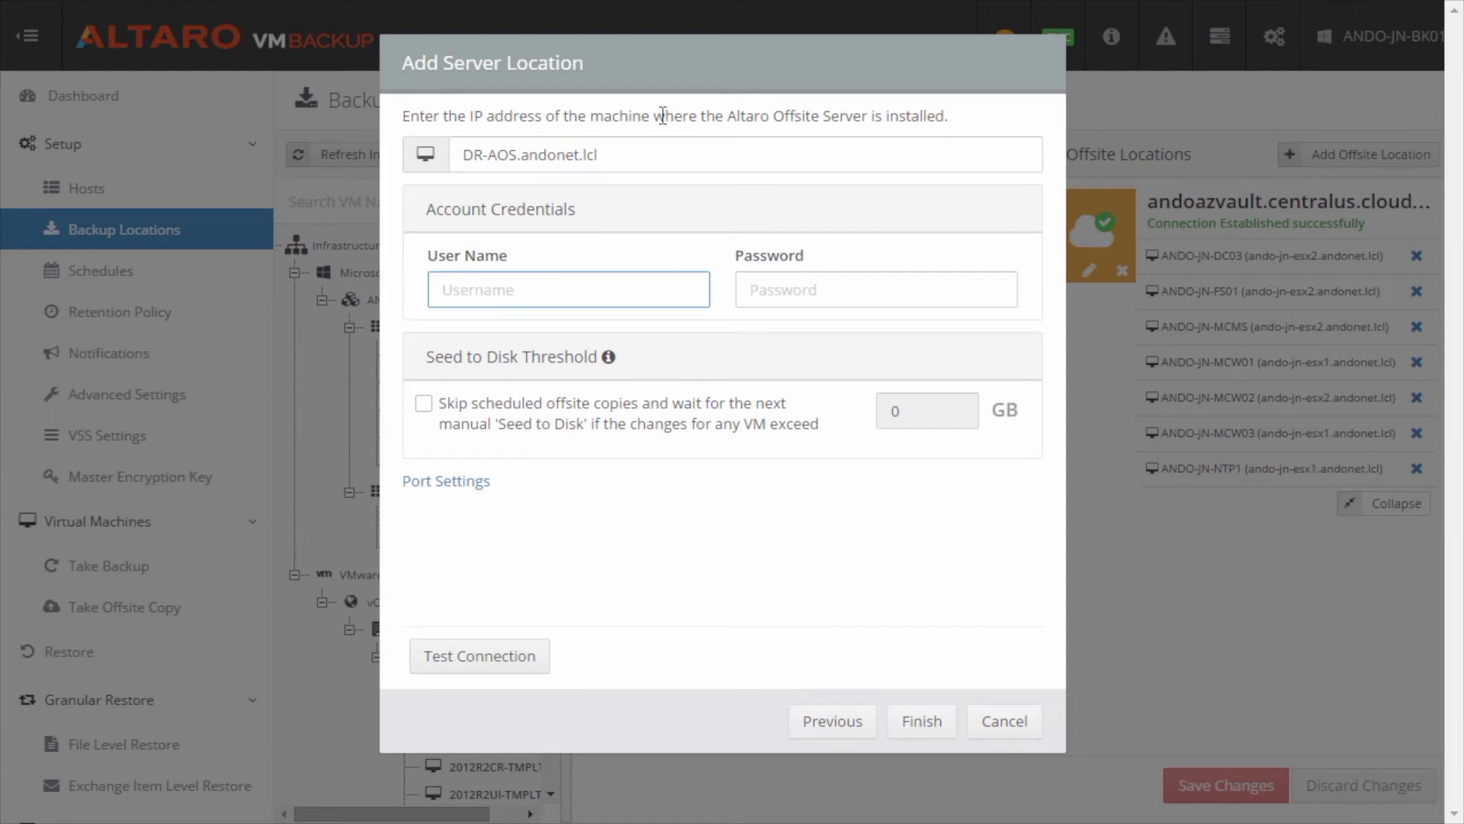
type("abcuser")
key("Tab")
type("Password1234!")
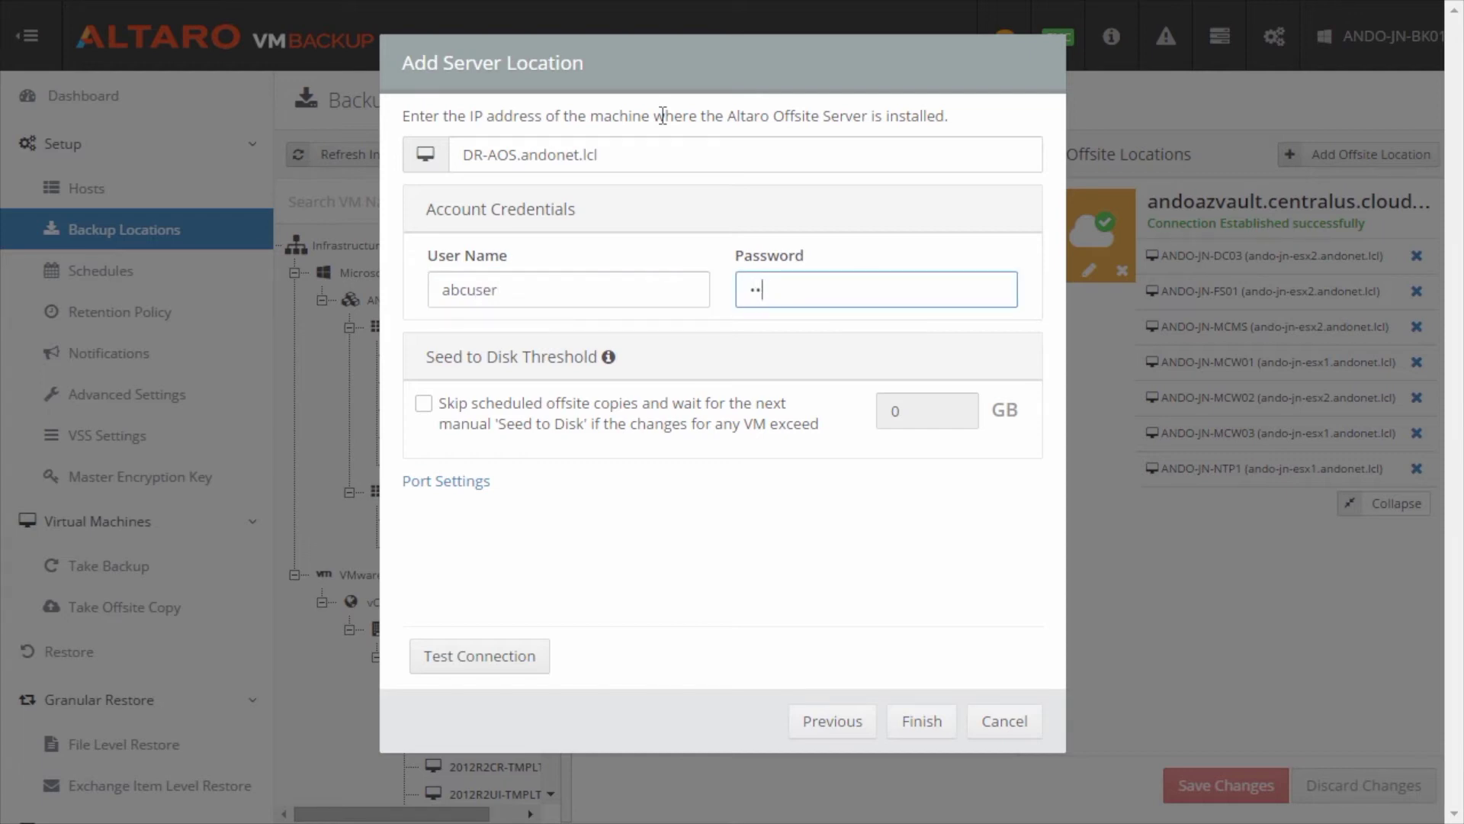
type("567")
Step: Check ports 35116/35117, test the connection, and finish adding the DR-AOS offsite location
left_click(471, 482)
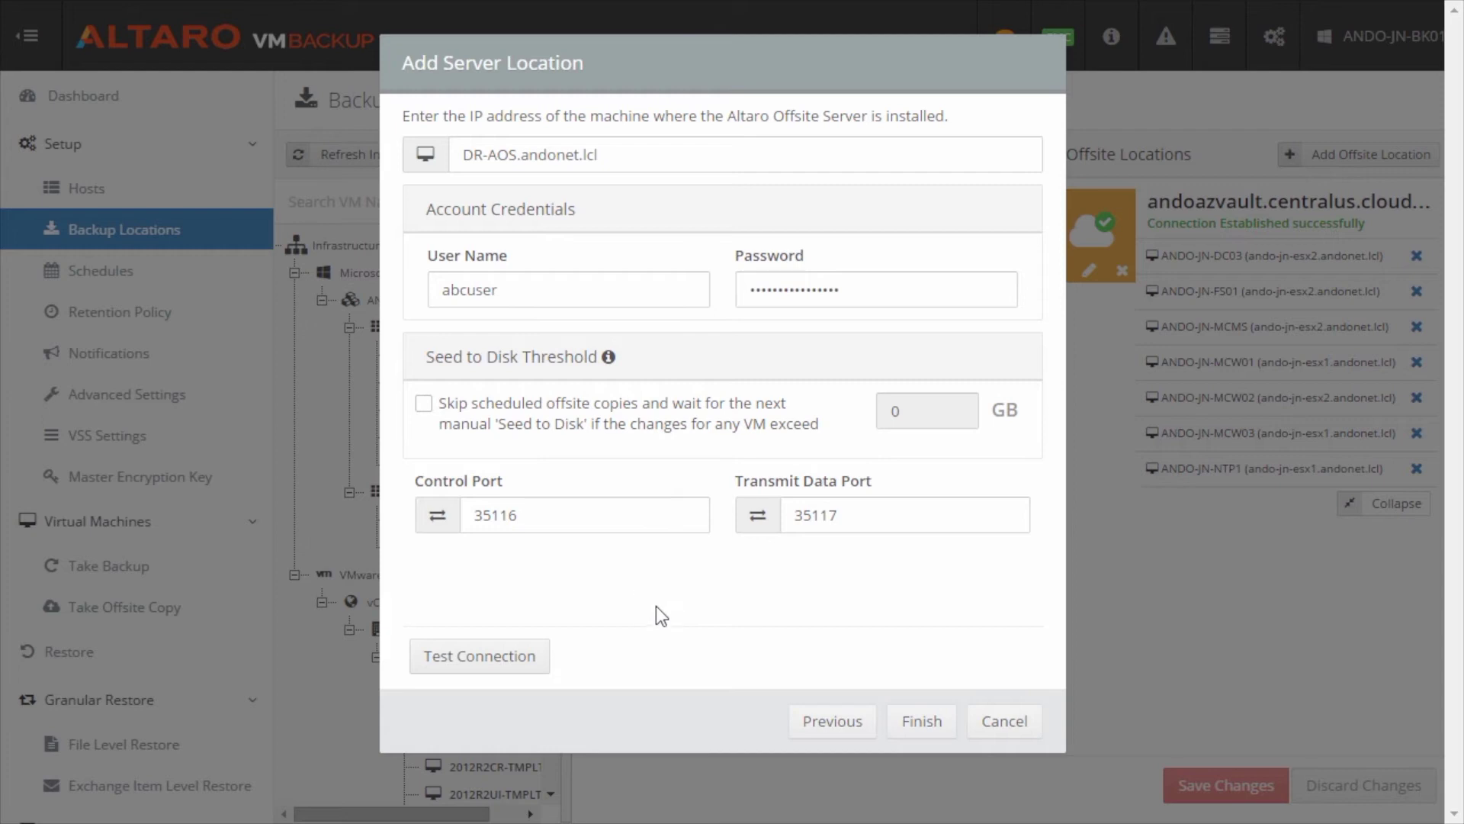
left_click(516, 662)
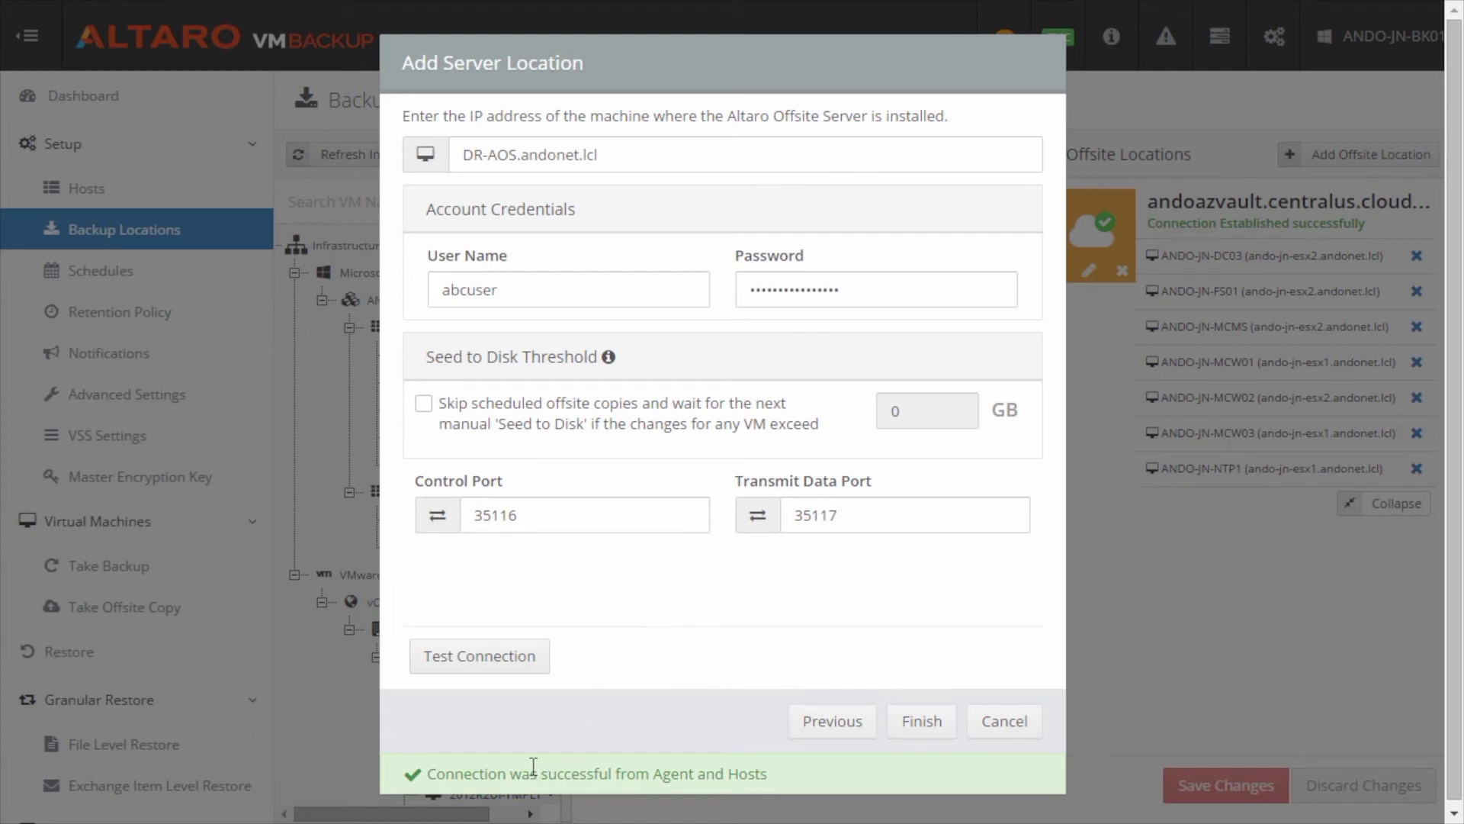
left_click(919, 724)
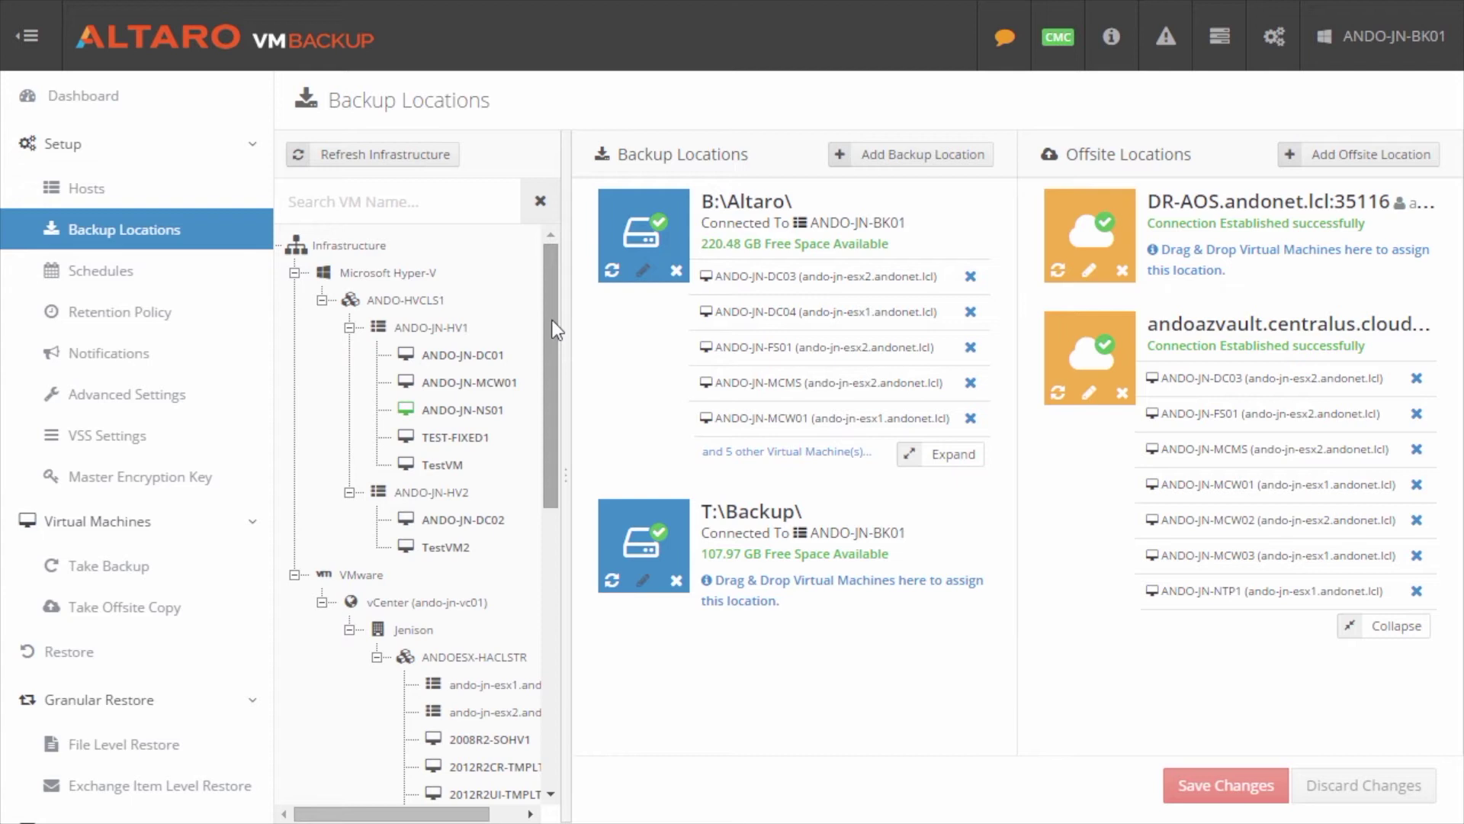
Step: Assign ANDO-JN-HV1 and ANDO-JN-MCW01 to the DR-AOS offsite location and save the changes
scroll(547, 371, "down", 1)
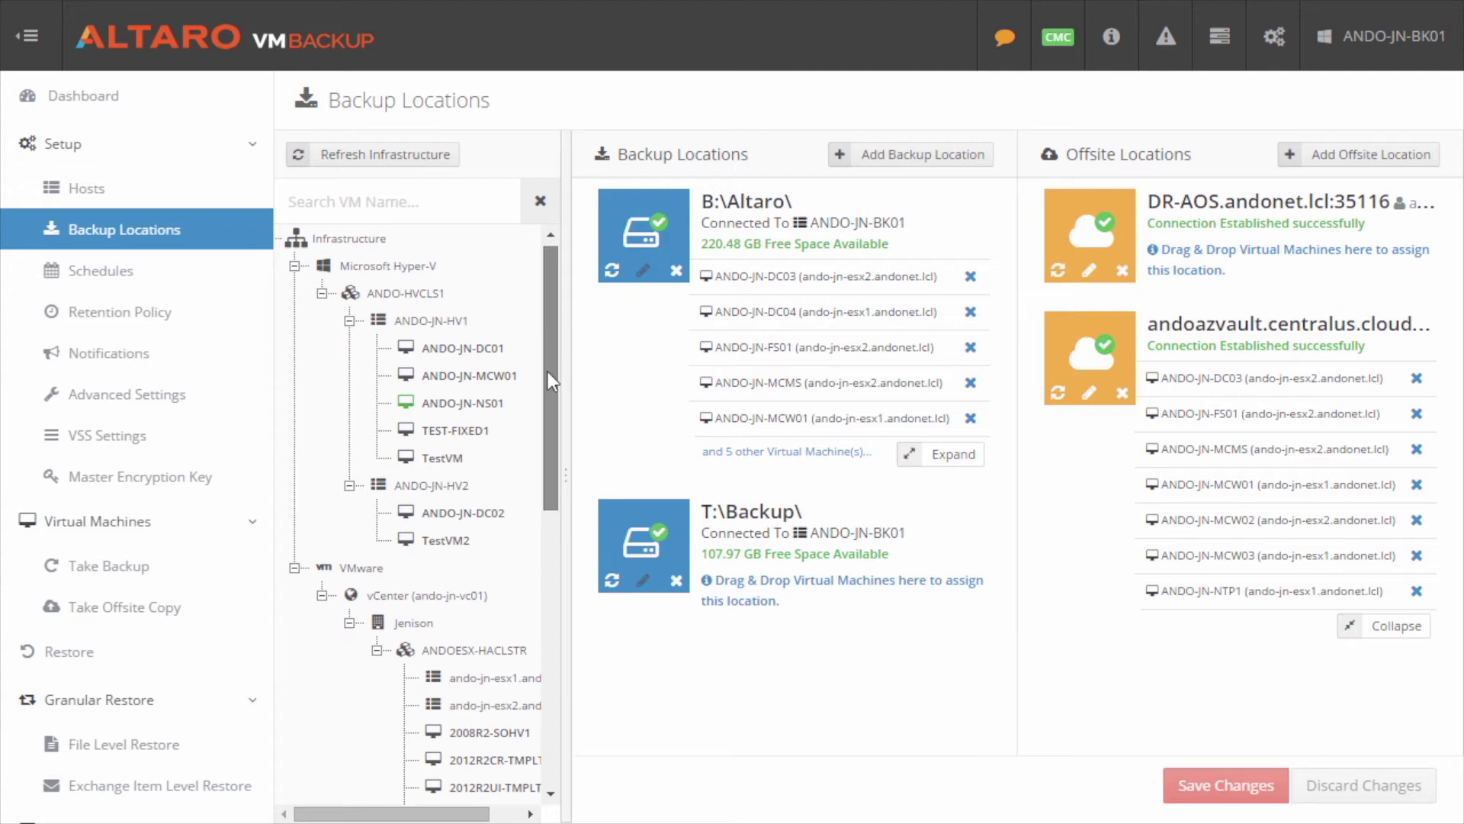
left_click_drag(547, 370, 561, 552)
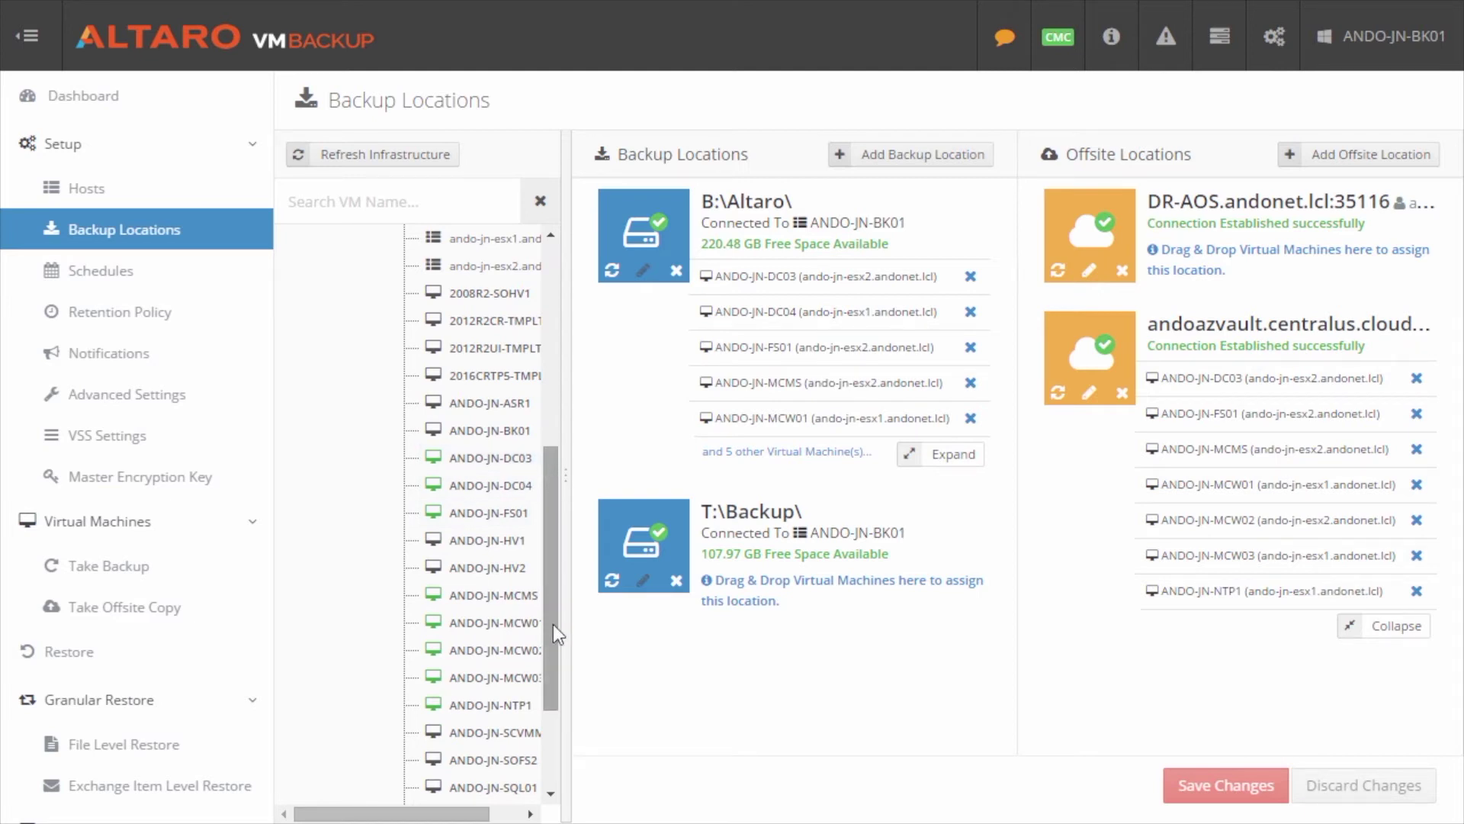
left_click_drag(477, 546, 1219, 257)
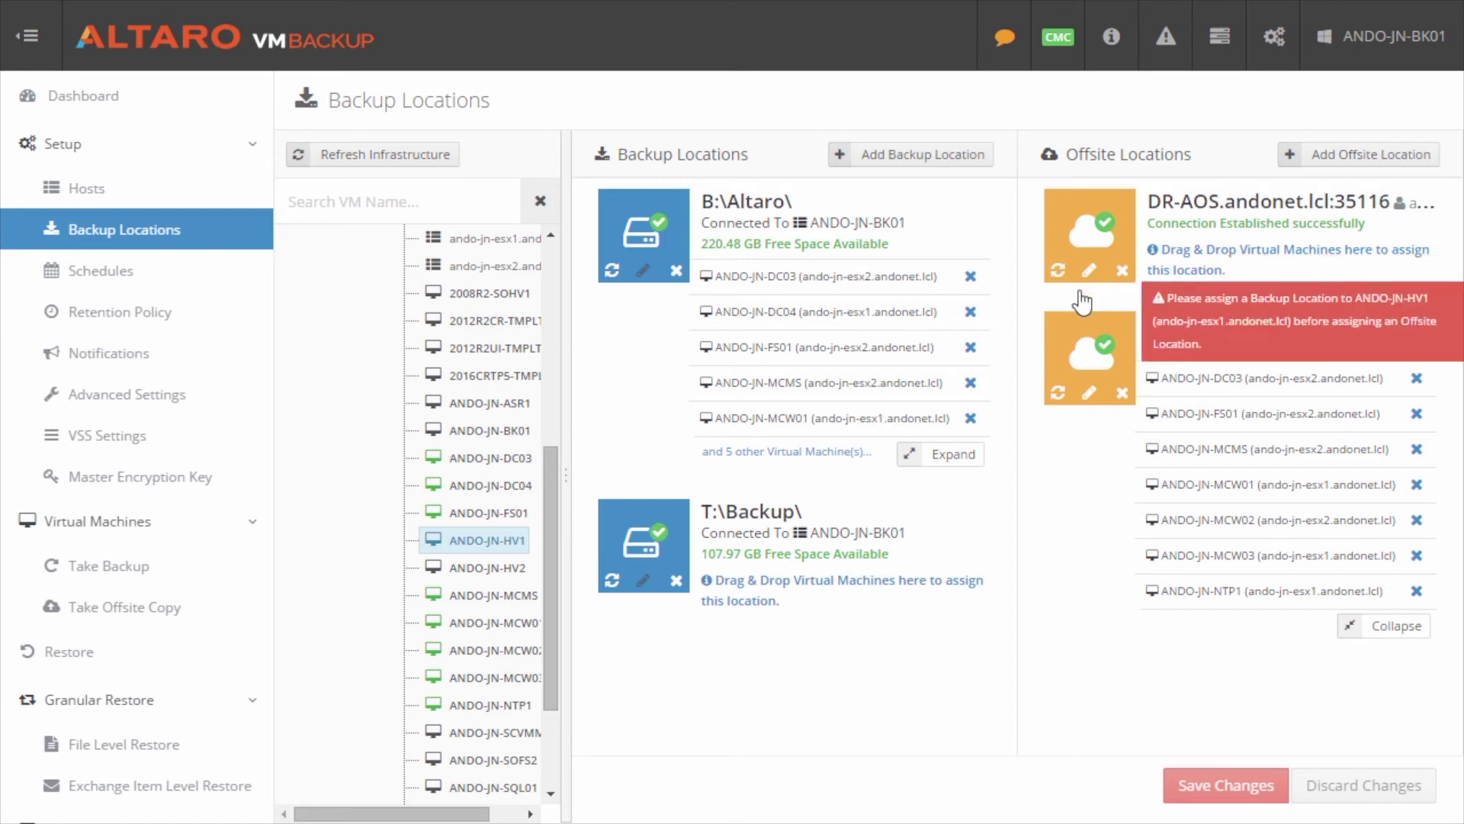
left_click_drag(488, 457, 415, 477)
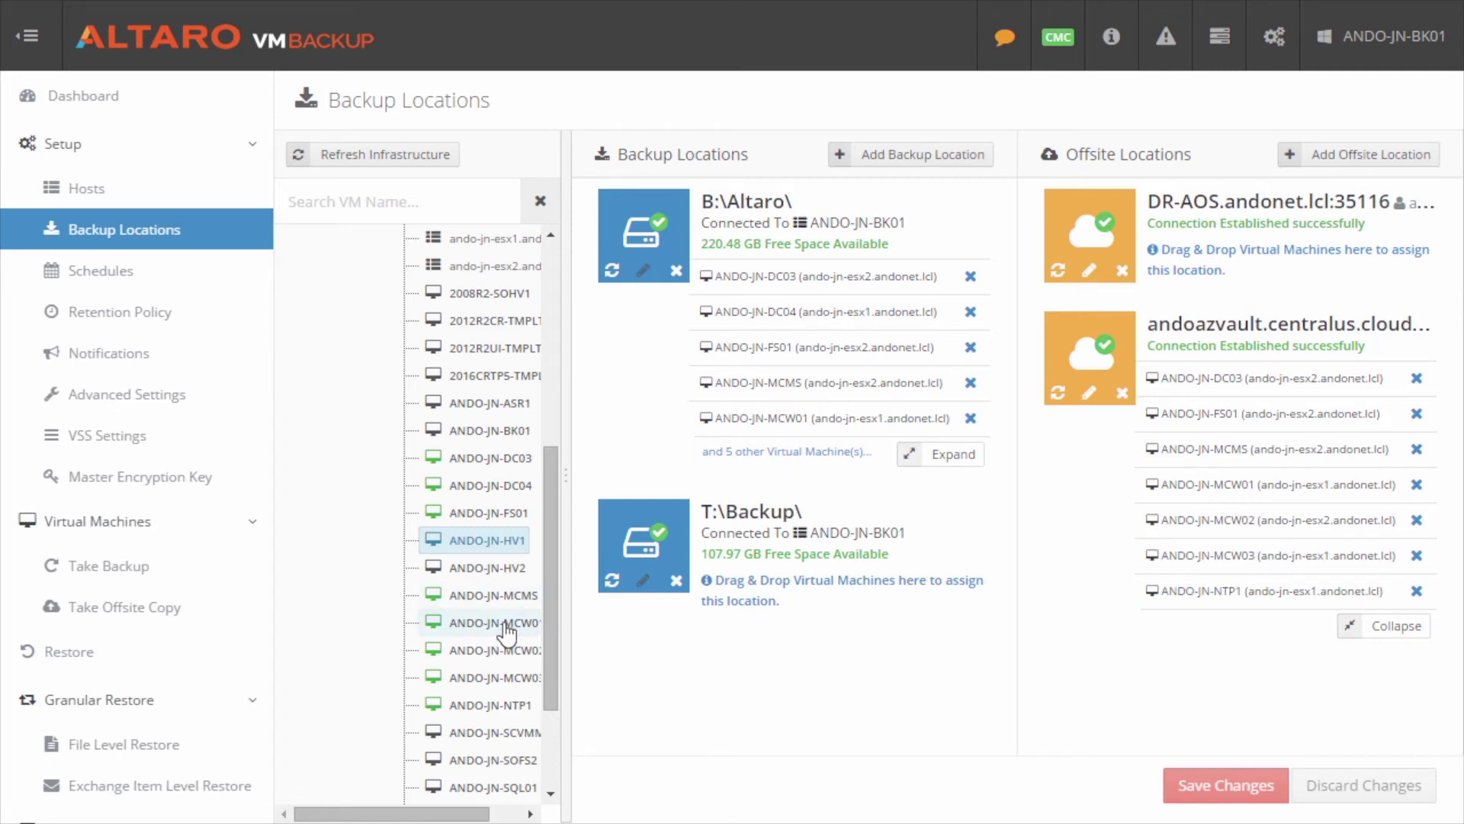
left_click_drag(497, 632, 1172, 242)
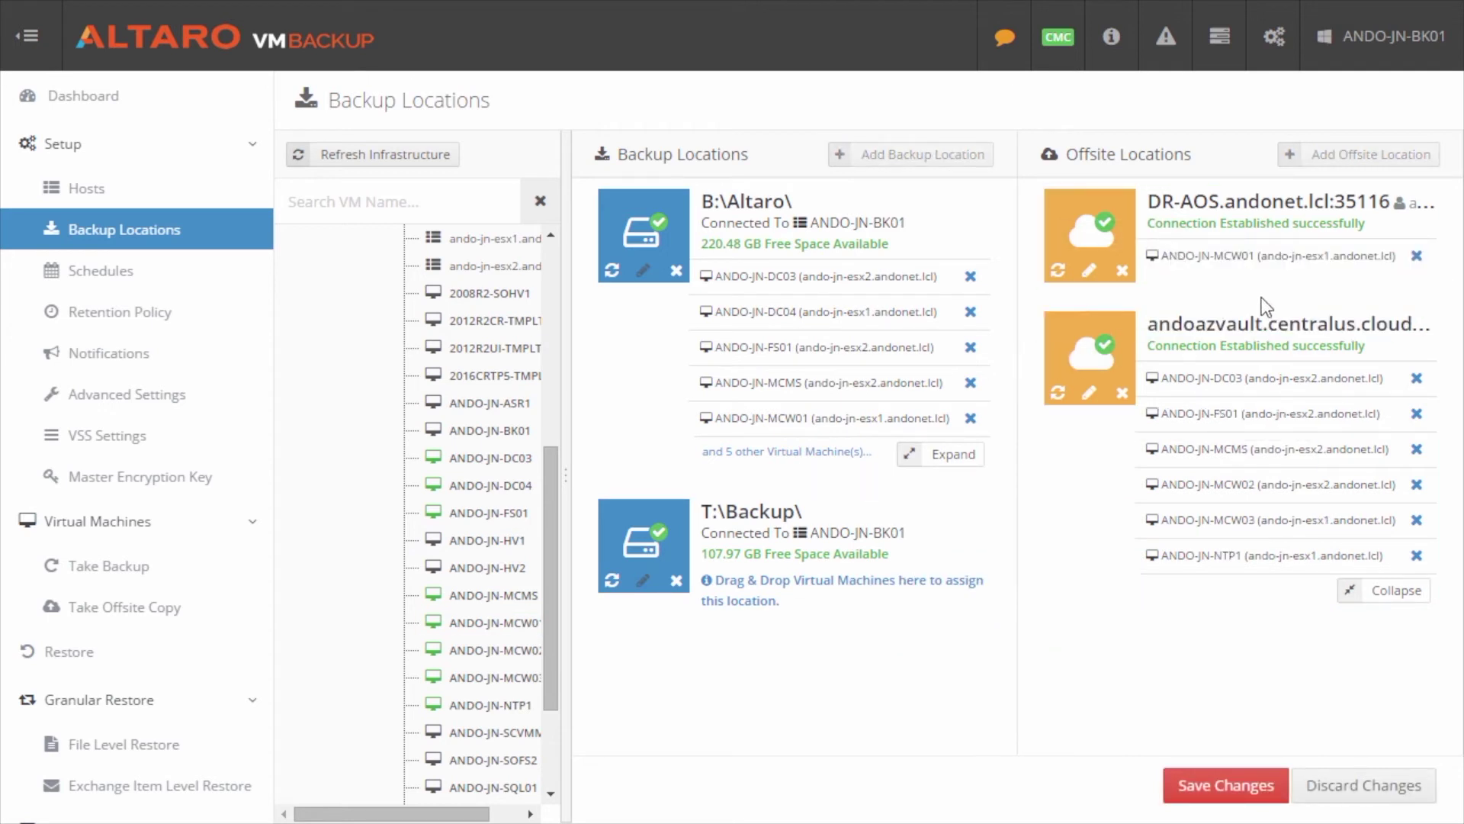
left_click(1220, 786)
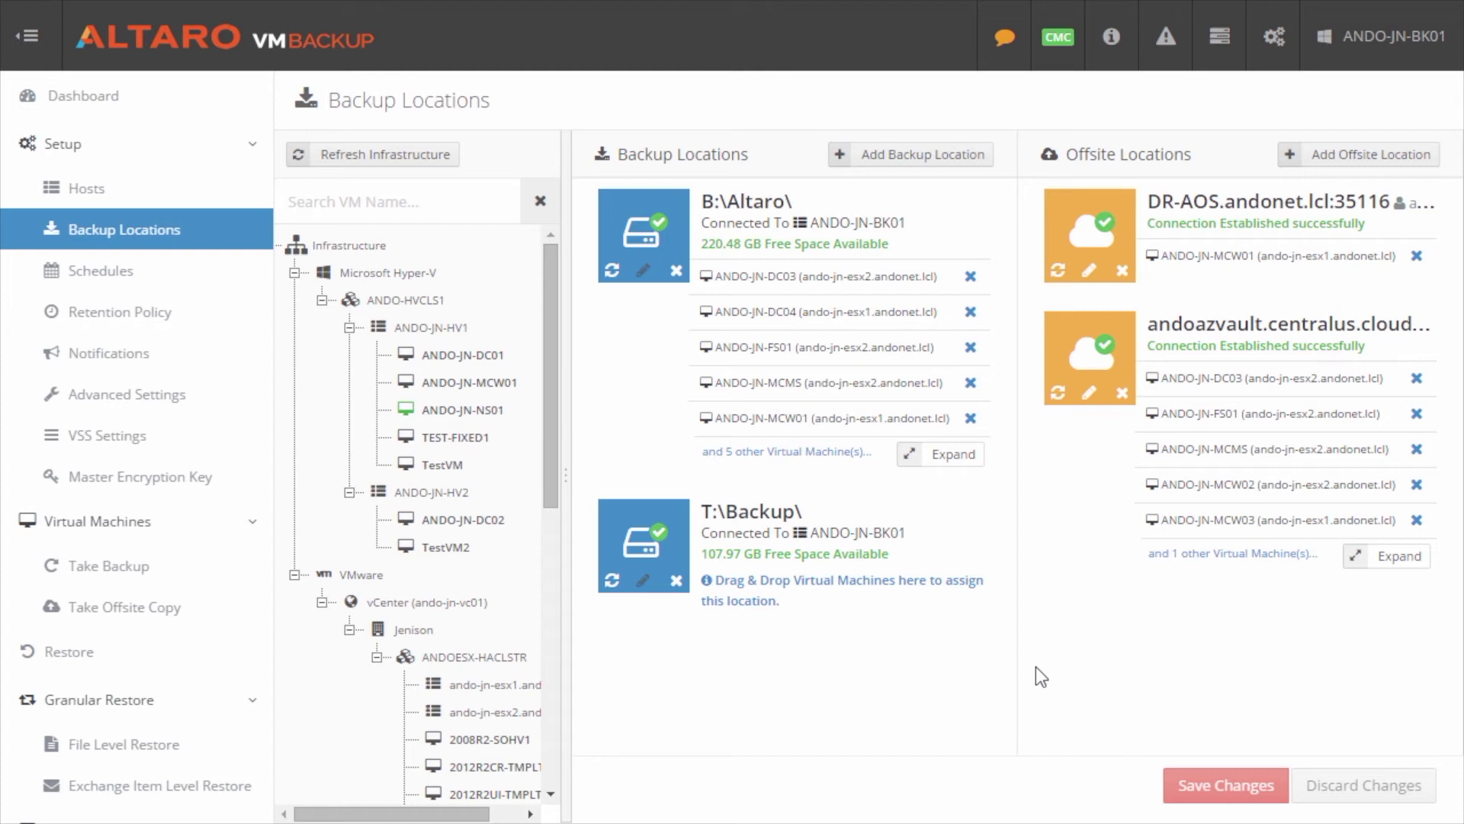
left_click(134, 270)
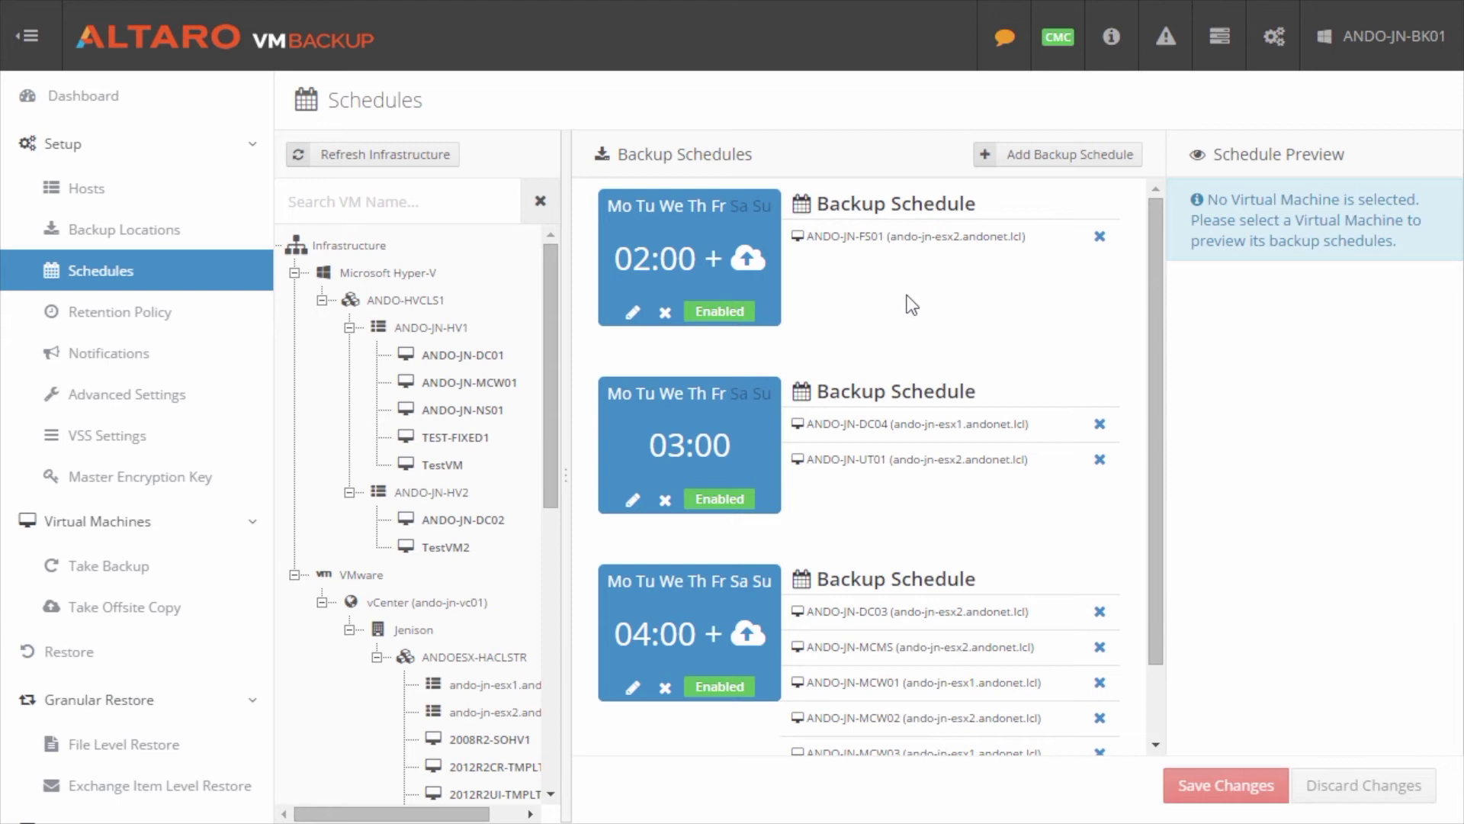
Step: Scroll through the backup schedules to confirm the 04:00 schedule for ANDO-JN-MCW01 includes an offsite copy
scroll(953, 395, "down", 2)
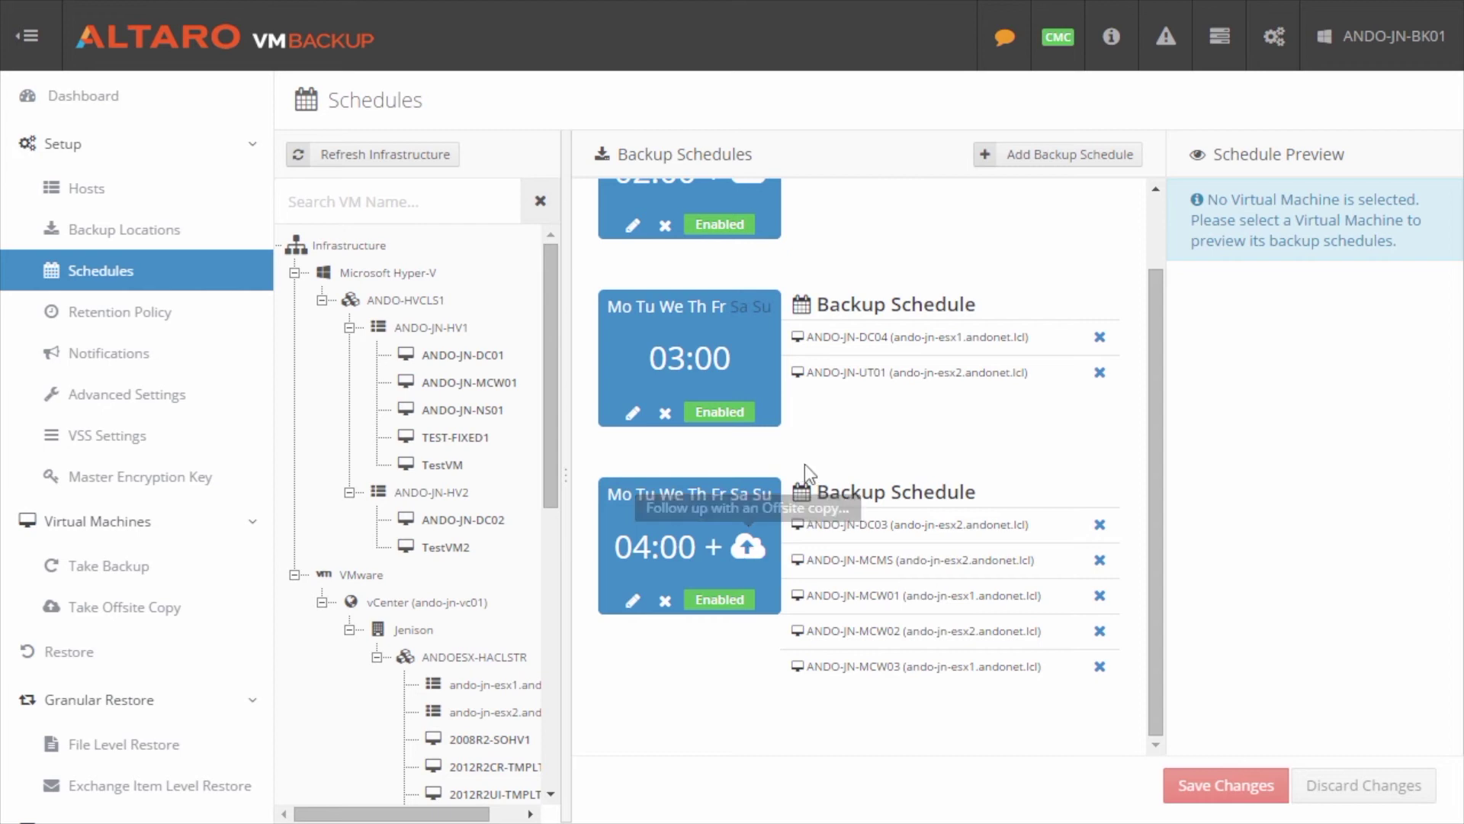
scroll(52, 507, "down", 5)
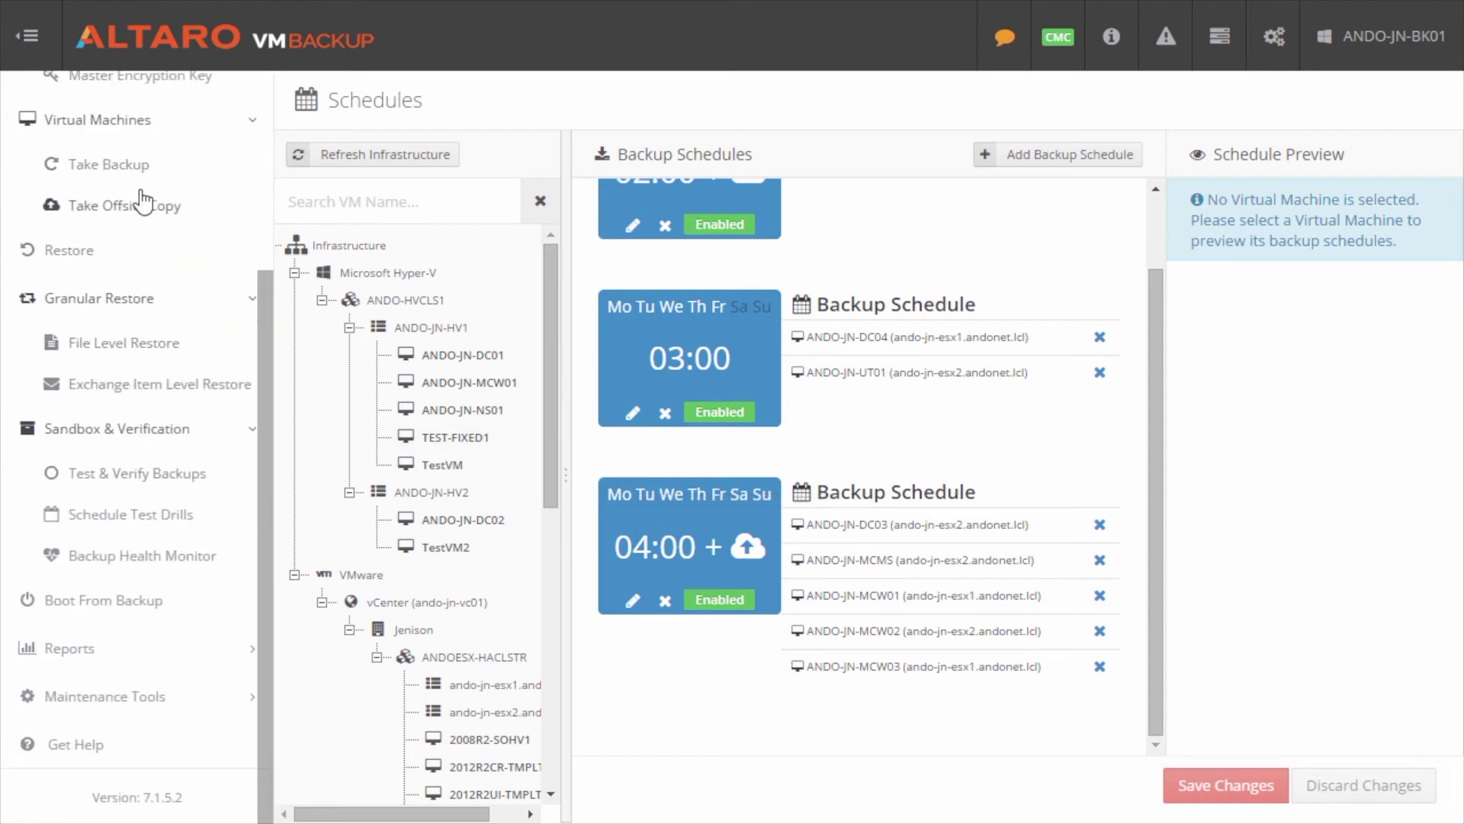
Step: On the Take Offsite Copy page, select ANDO-JN-MCW01 and start Seed To Disk
left_click(108, 206)
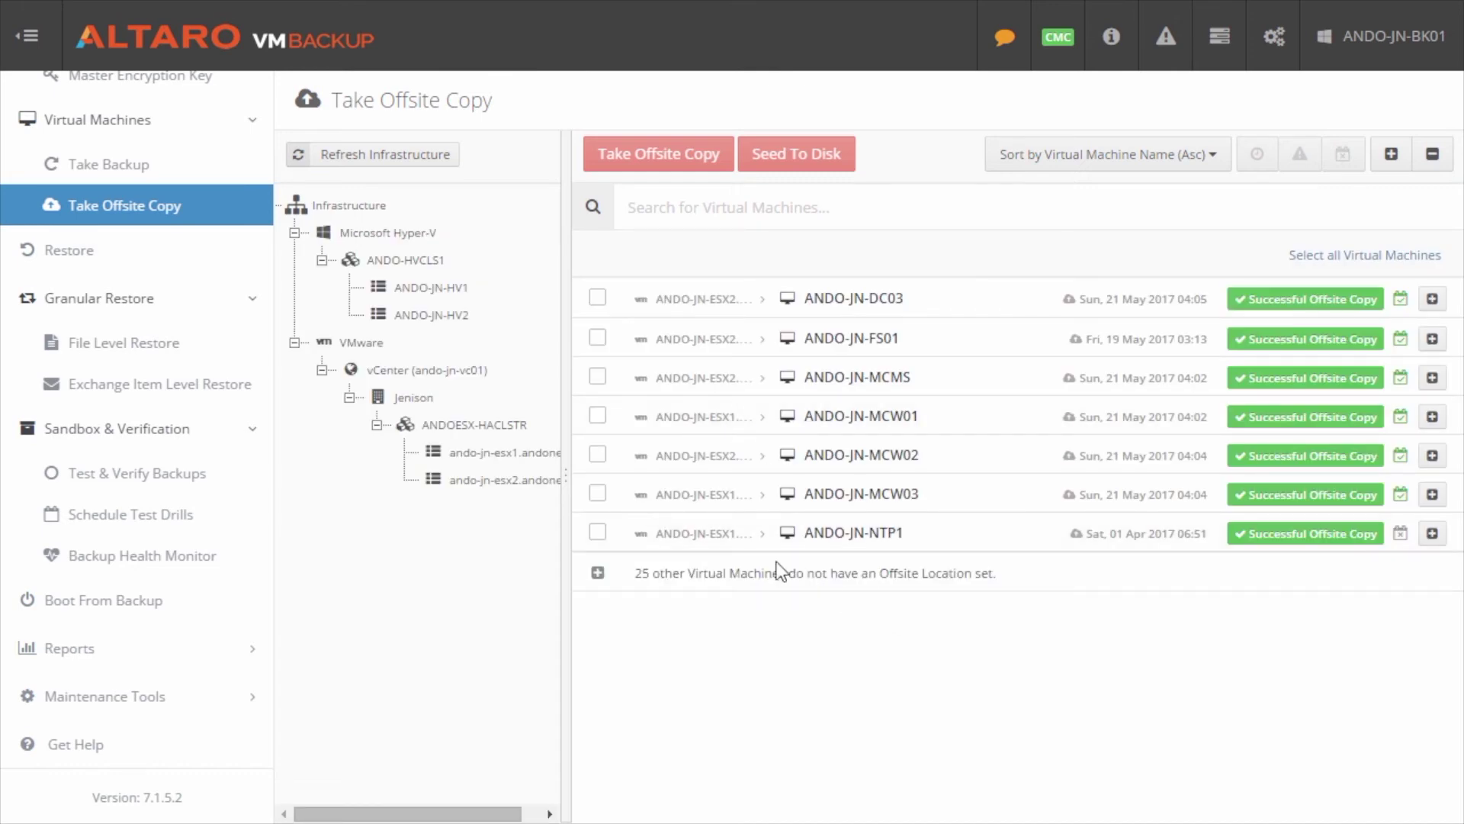
left_click(597, 416)
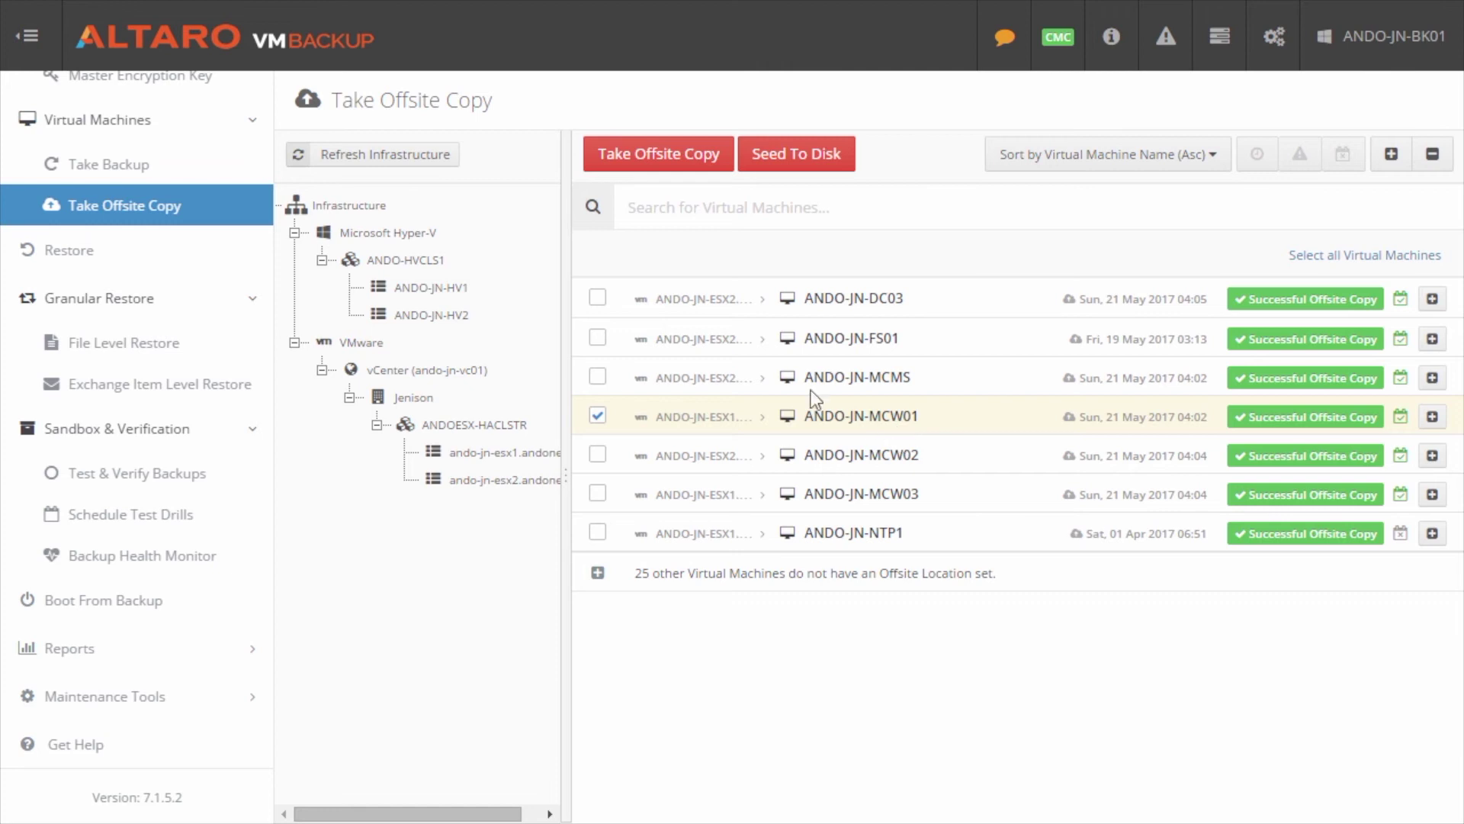
left_click(815, 162)
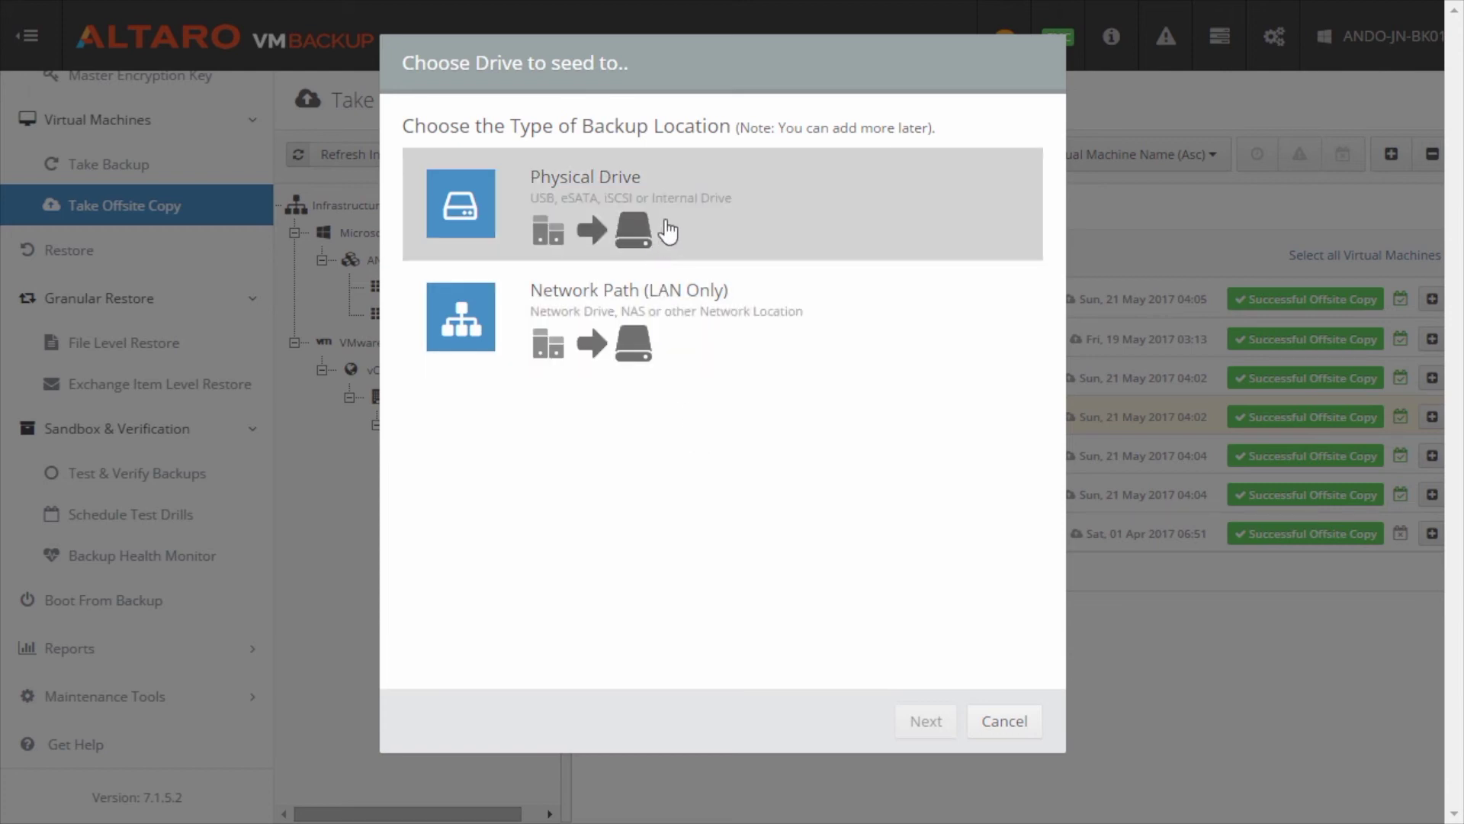
Step: Choose Physical Drive as the seed target and pick USB drive G:
left_click(681, 240)
left_click(927, 722)
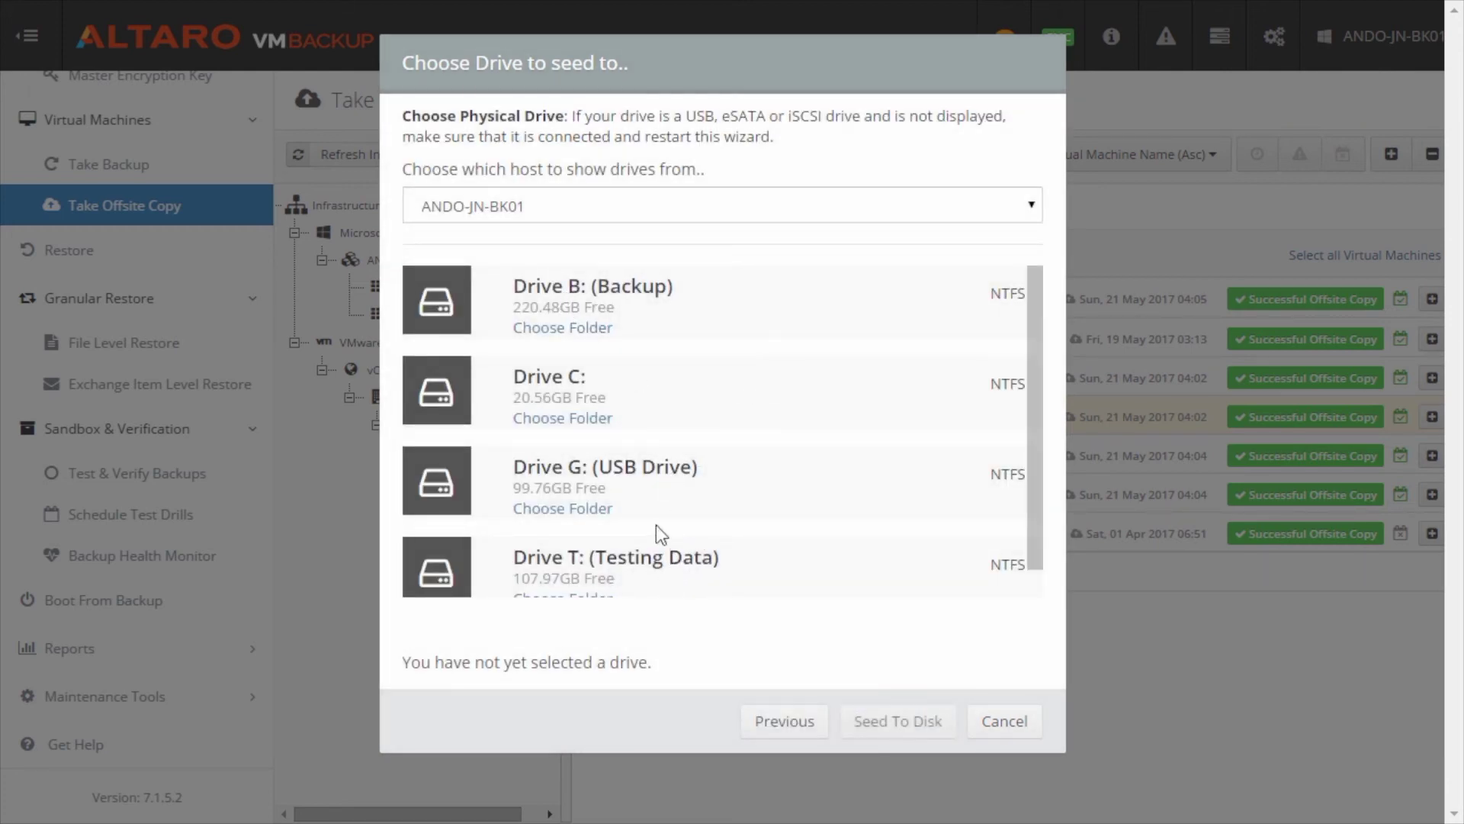
left_click(658, 482)
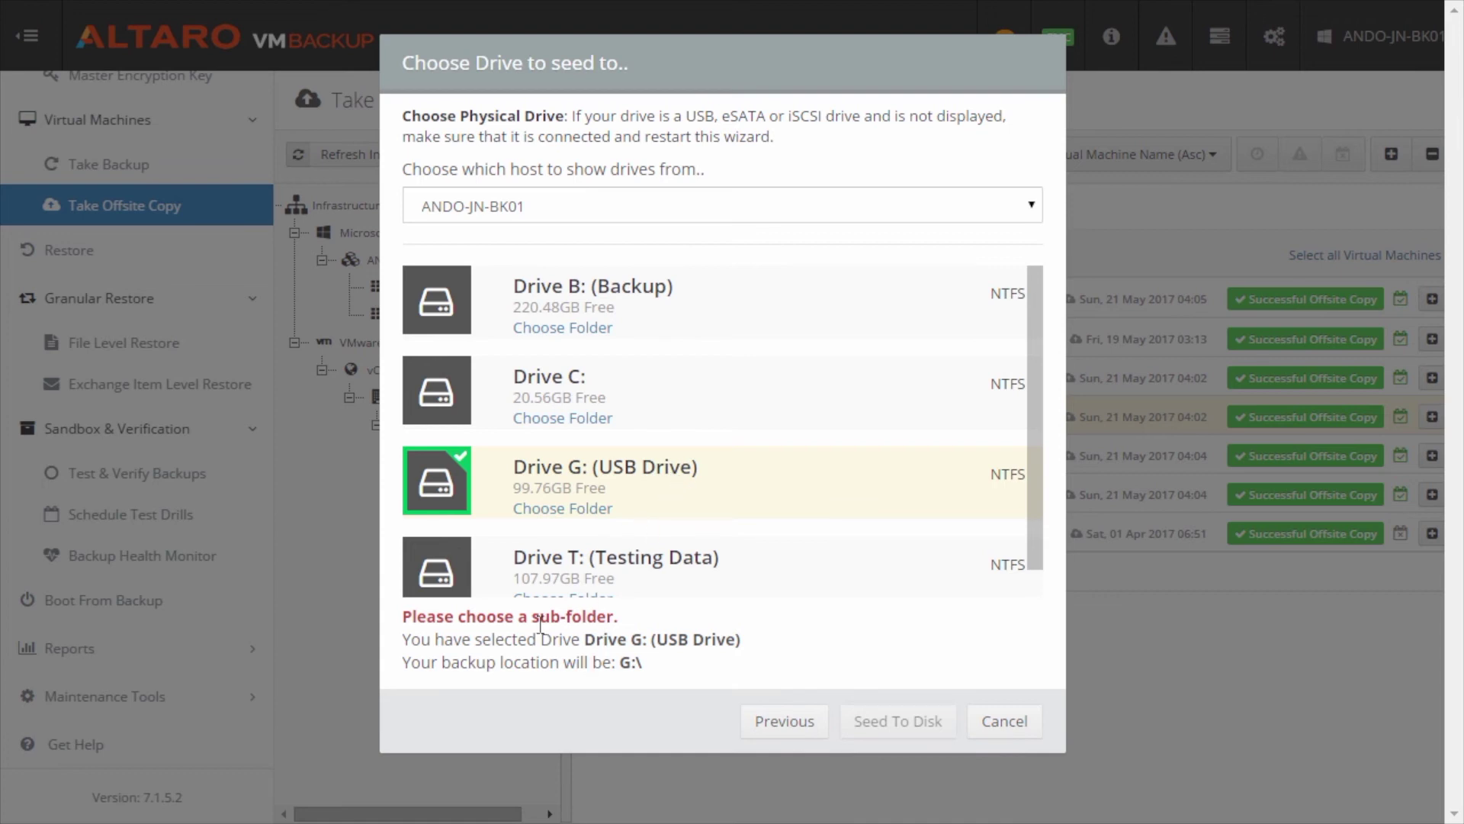
Step: Create and select a new 'Offsite' folder on G:, then start the seed
left_click(576, 512)
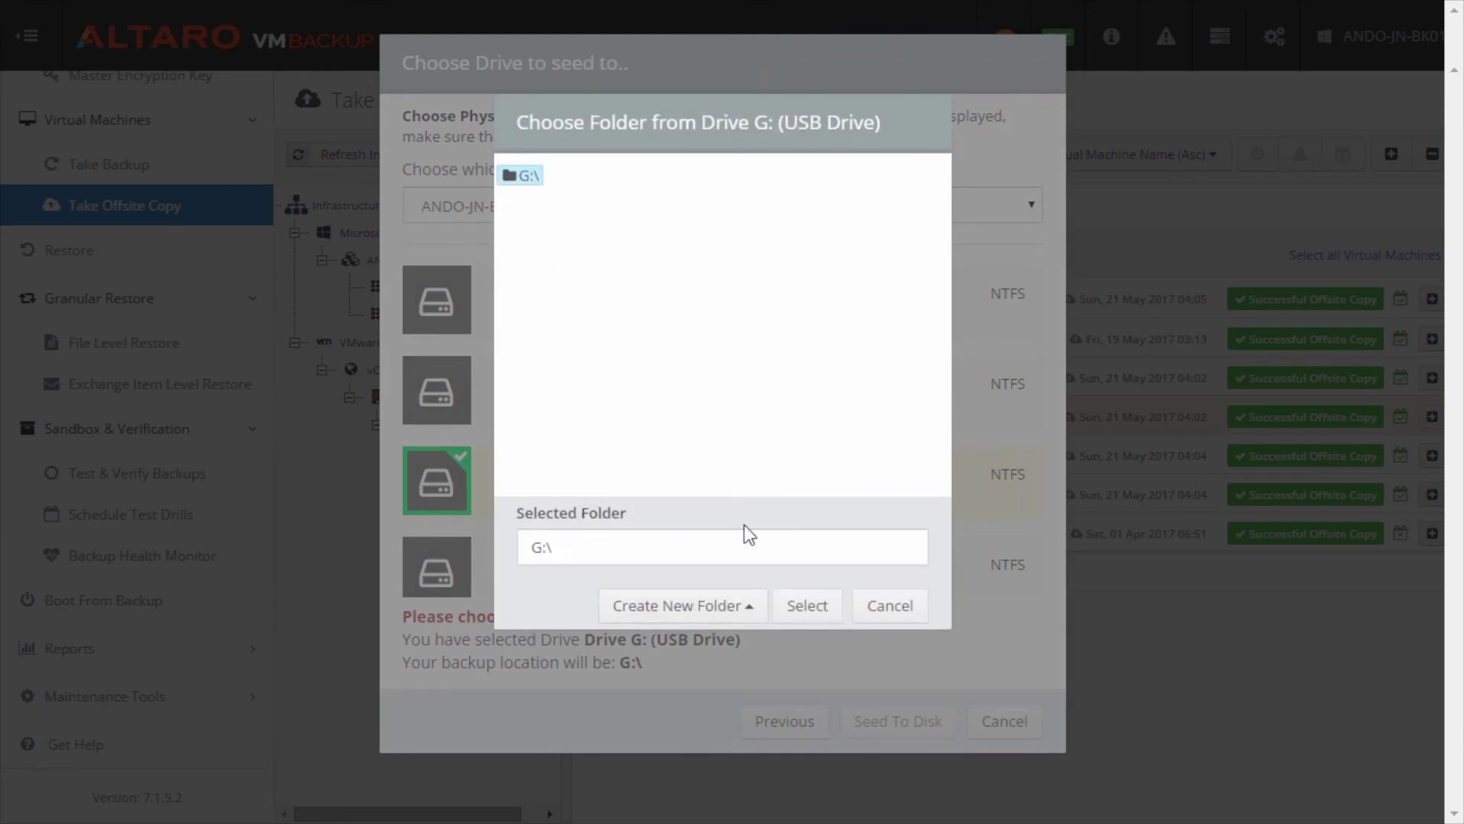
left_click(716, 606)
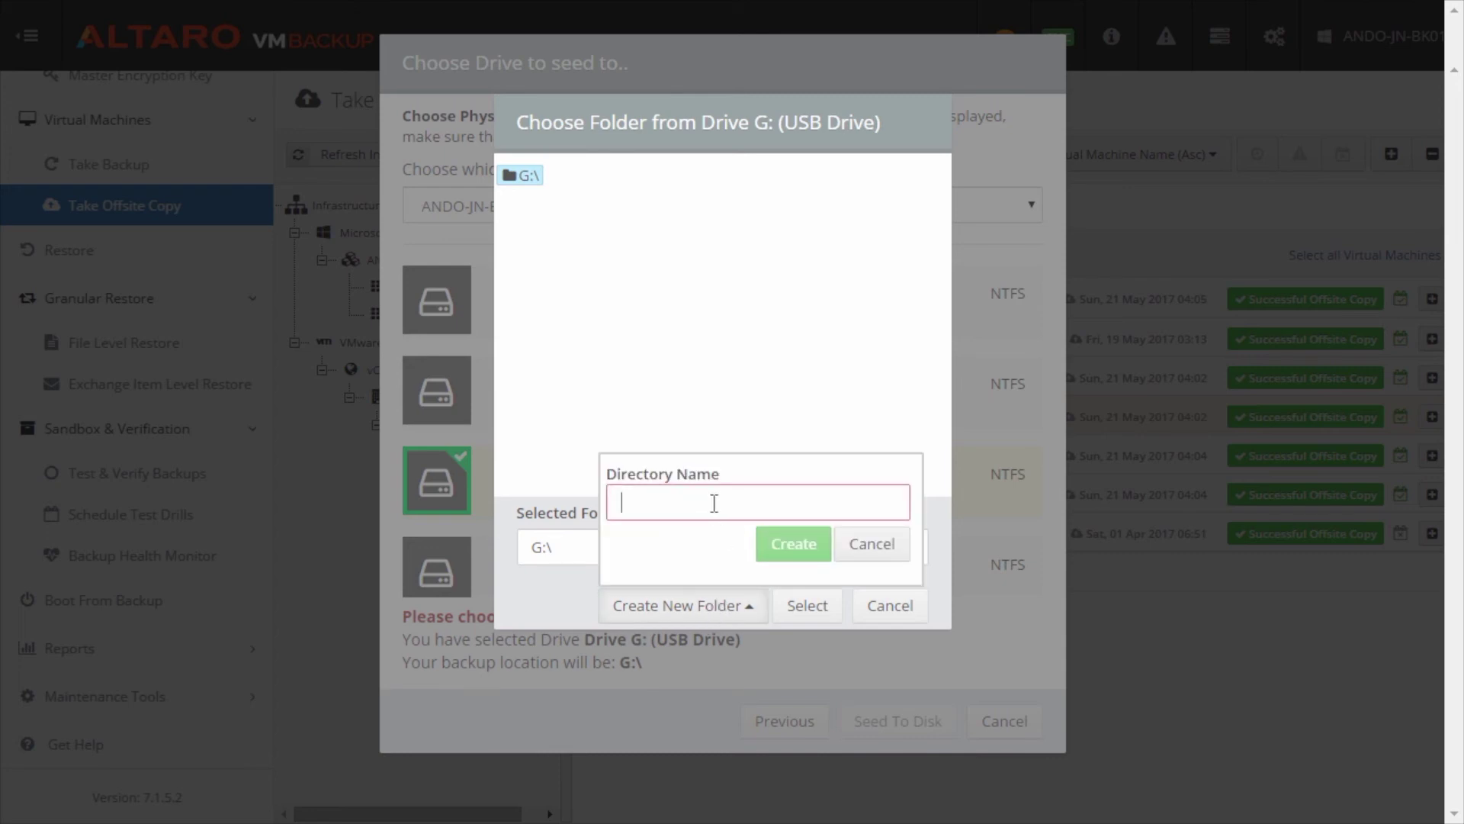
type("Offsite")
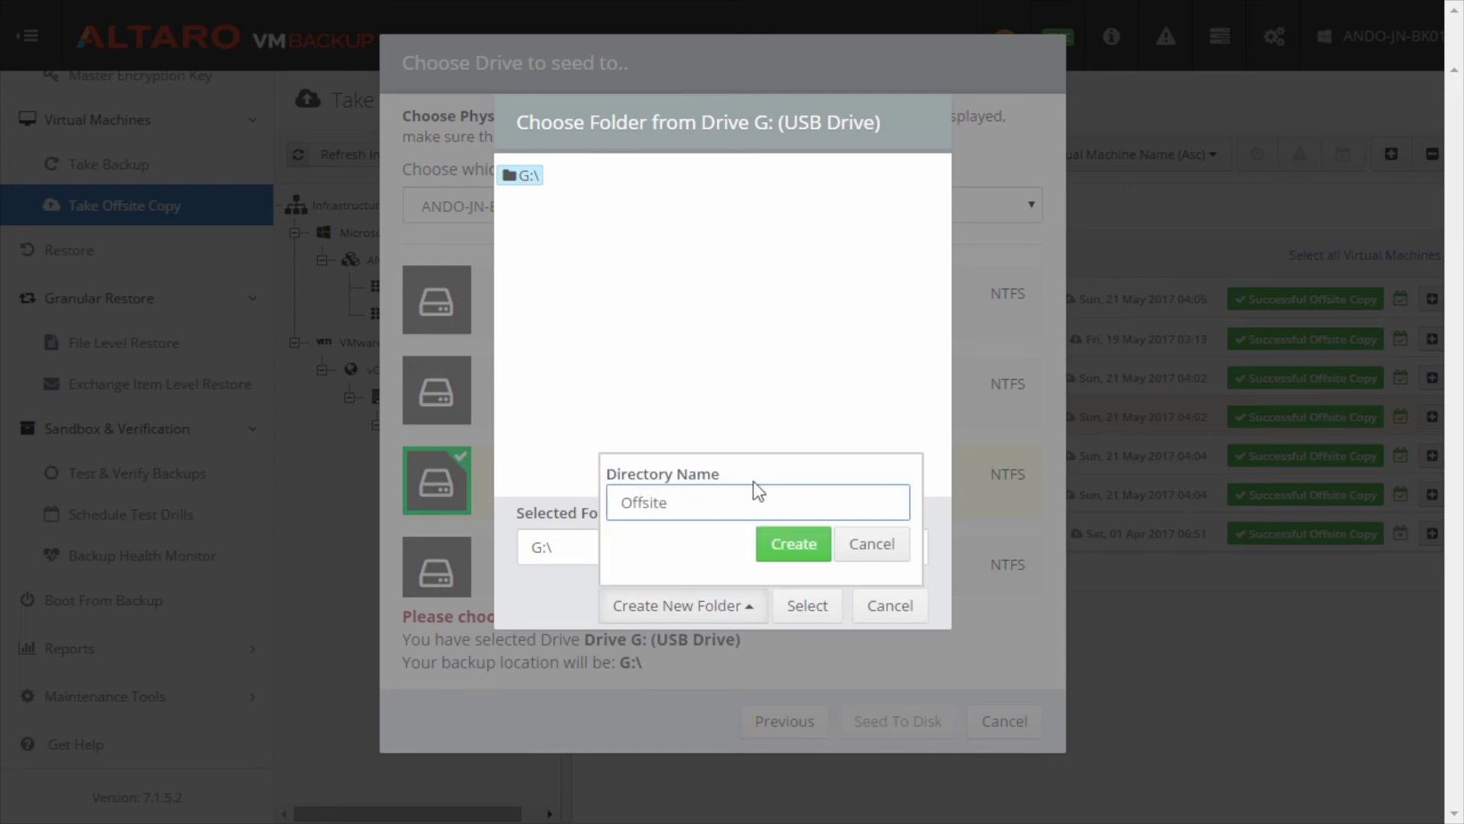
left_click(805, 548)
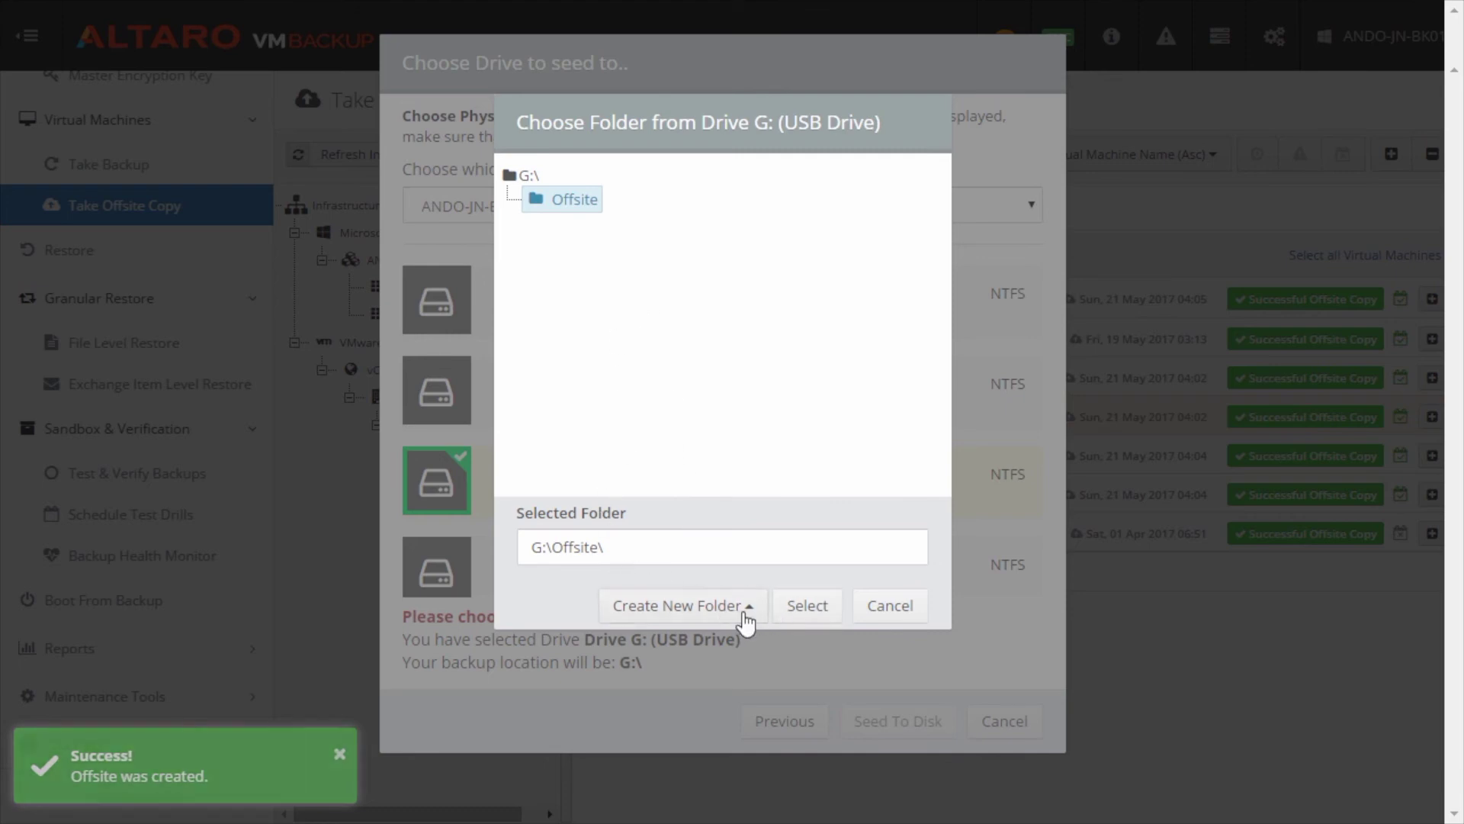
left_click(804, 606)
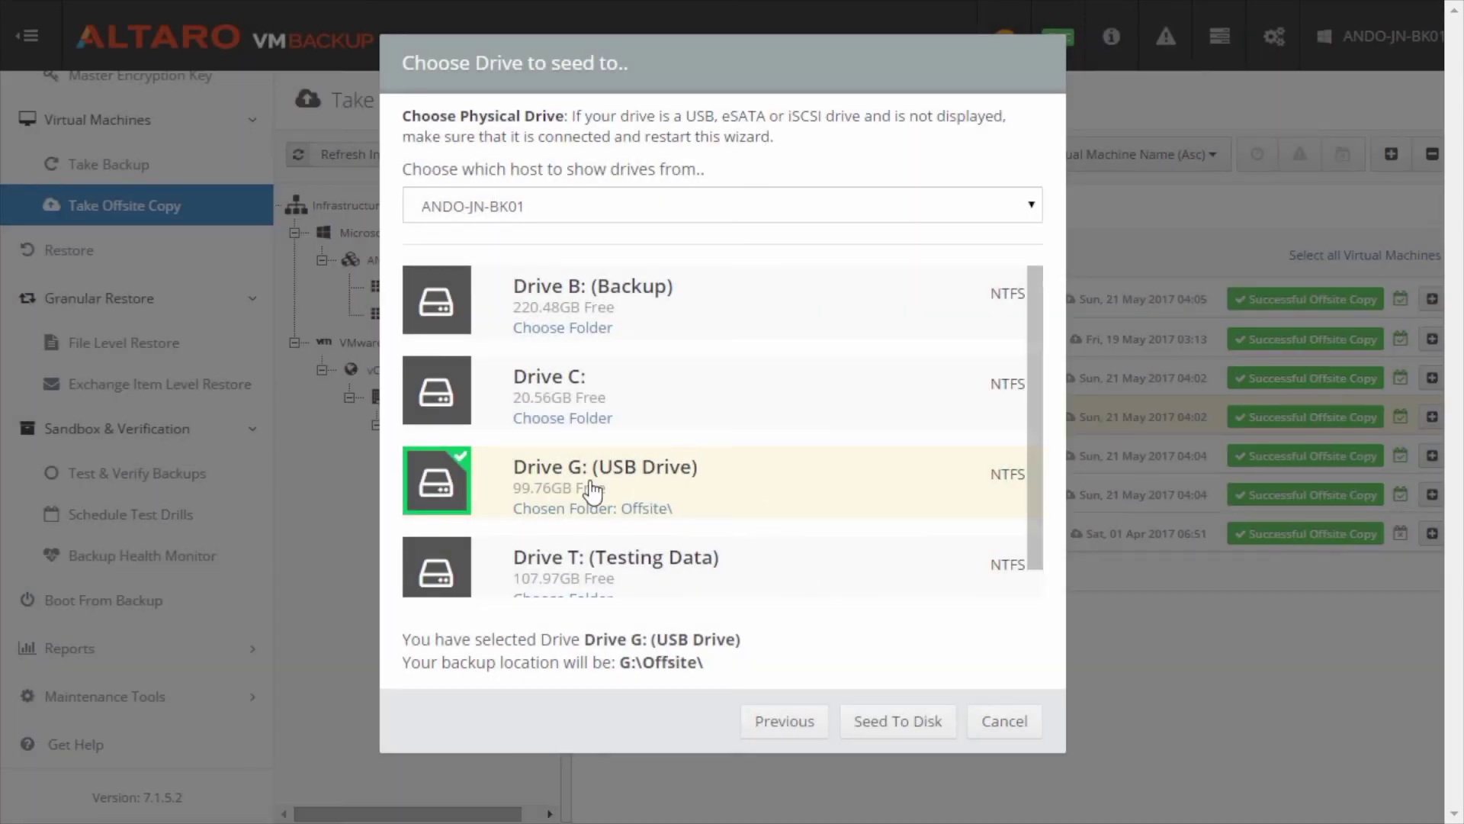
left_click(911, 732)
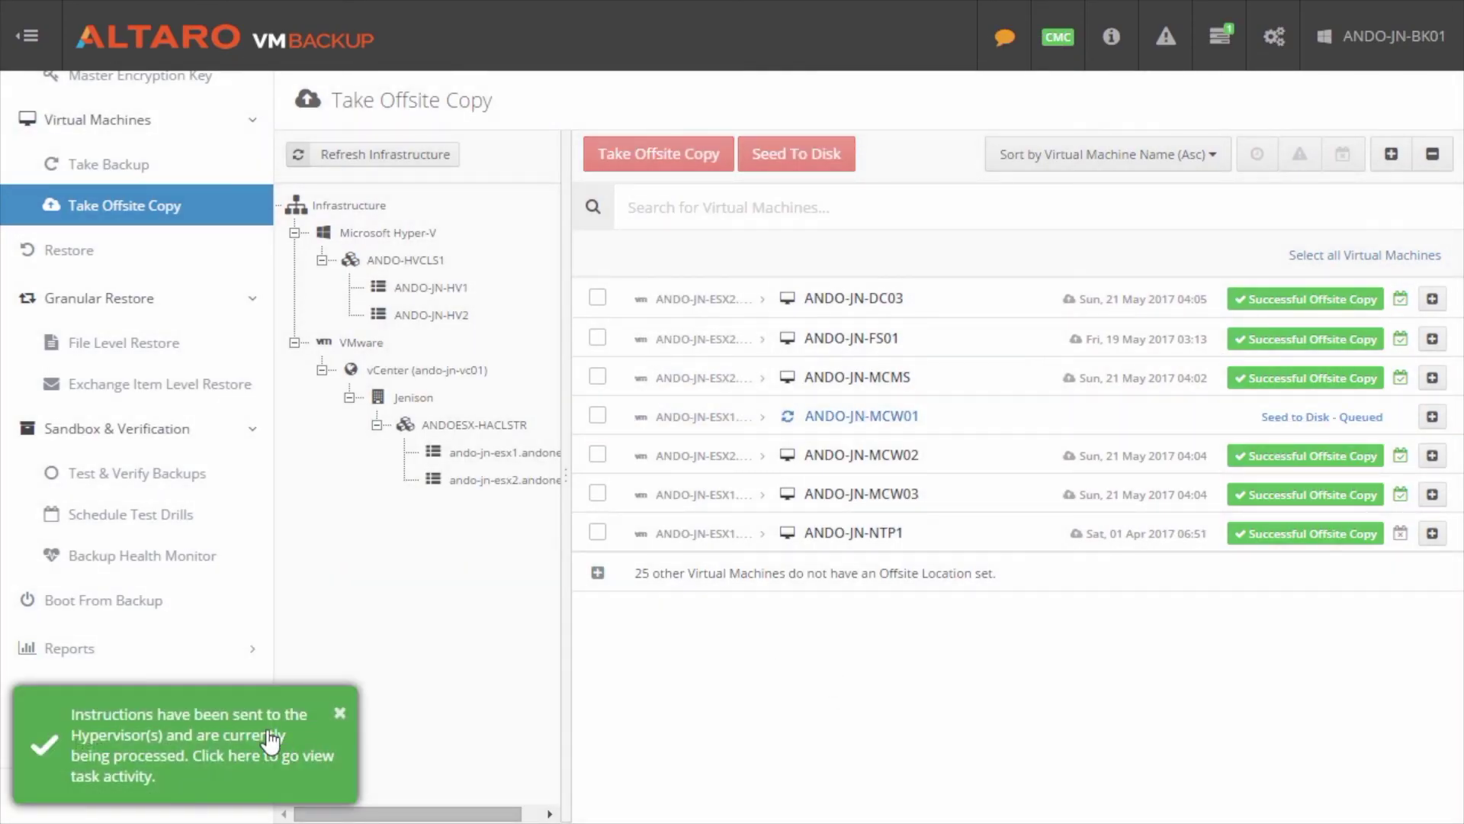
Step: Check the queued seed task's activity on the Altaro VM Backup Dashboard
left_click(305, 713)
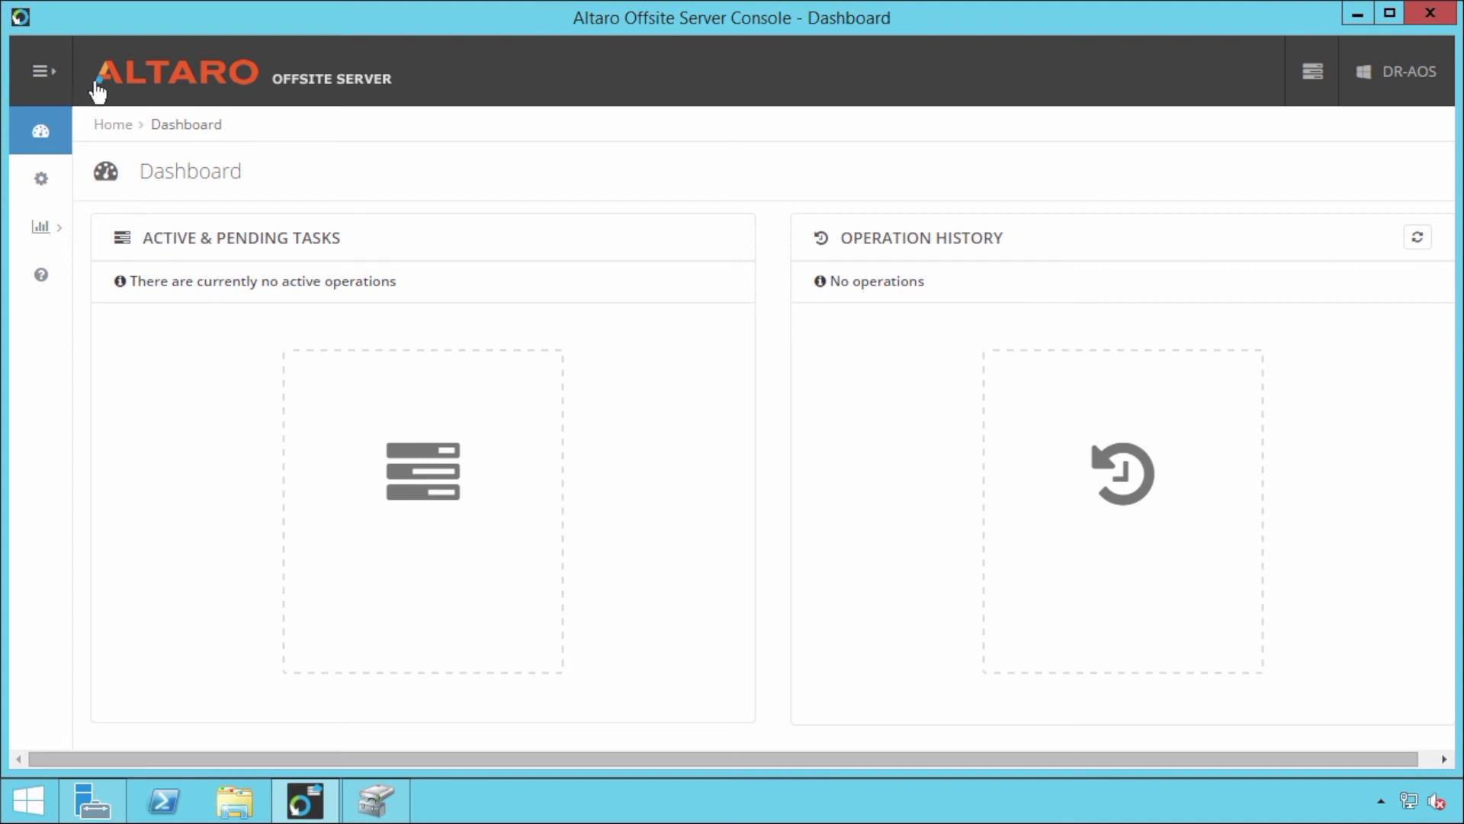
Step: Start a seed import for the ABC User account from Configure Accounts
left_click(51, 70)
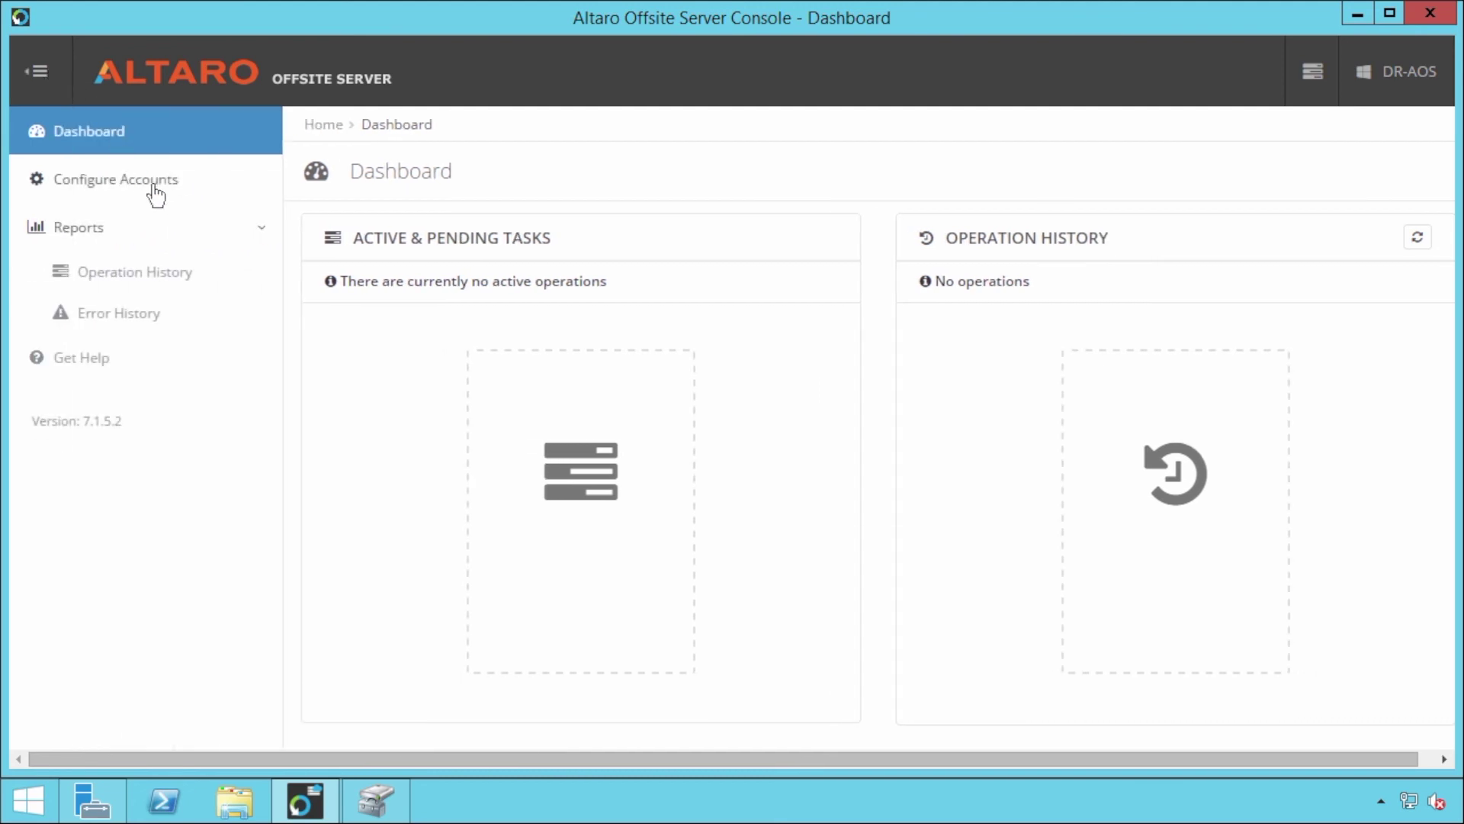
left_click(156, 196)
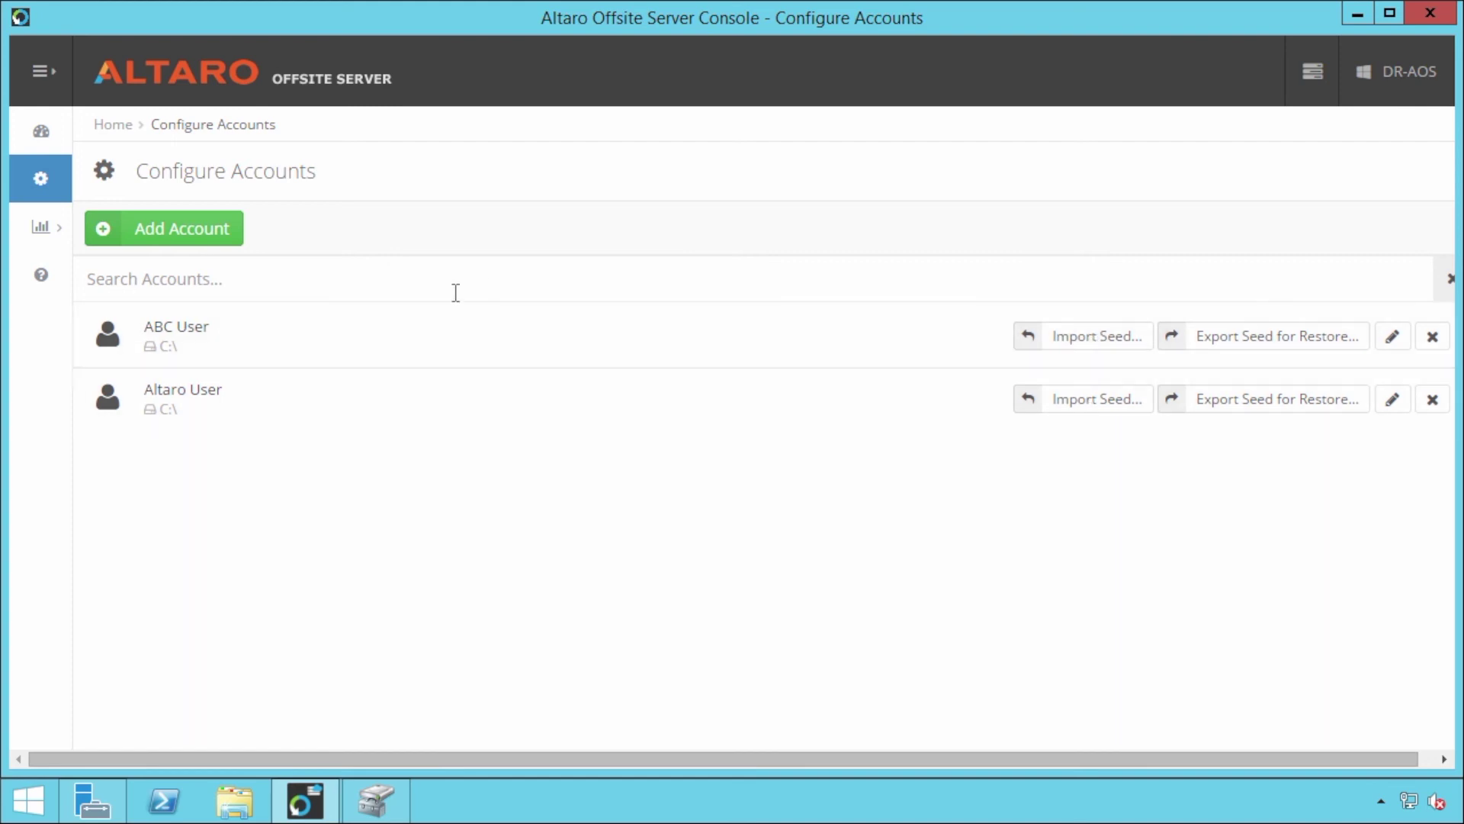
left_click(1092, 345)
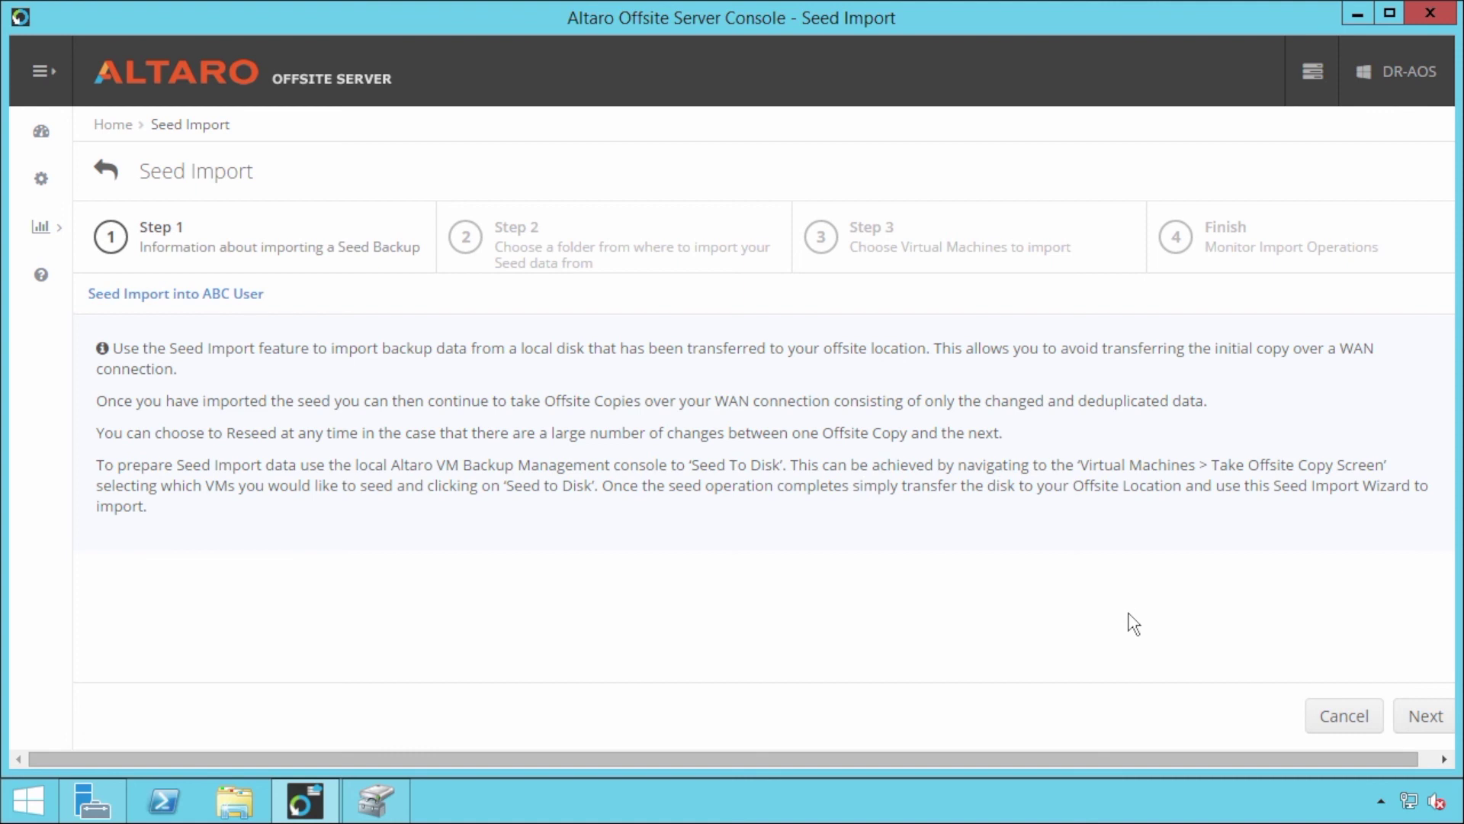
Step: Choose E:\Offsite\ as the seed source, which lists ANDO-JN-MCW01 seeded 21 May 2017
left_click(1413, 716)
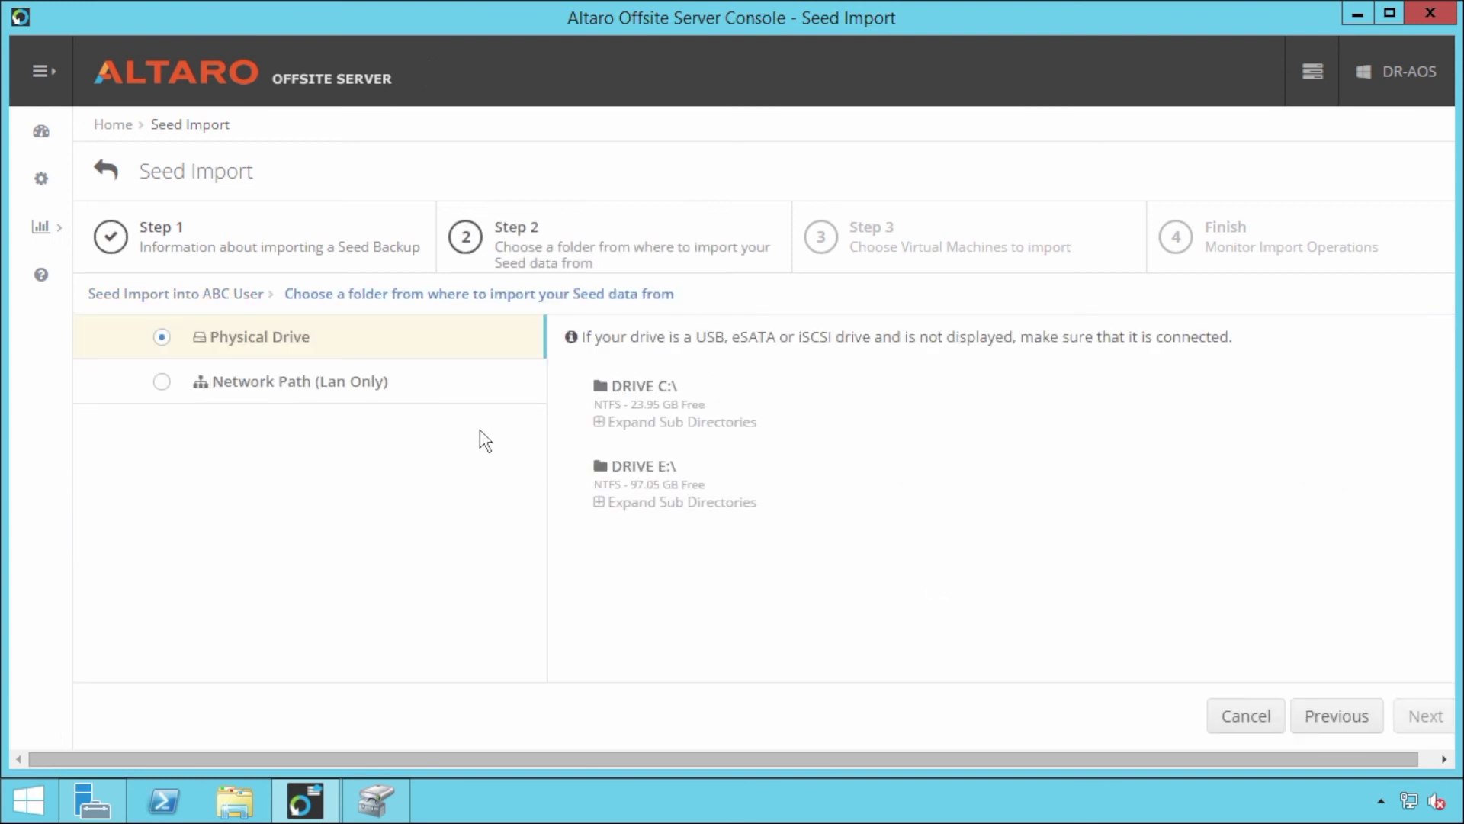
left_click(644, 477)
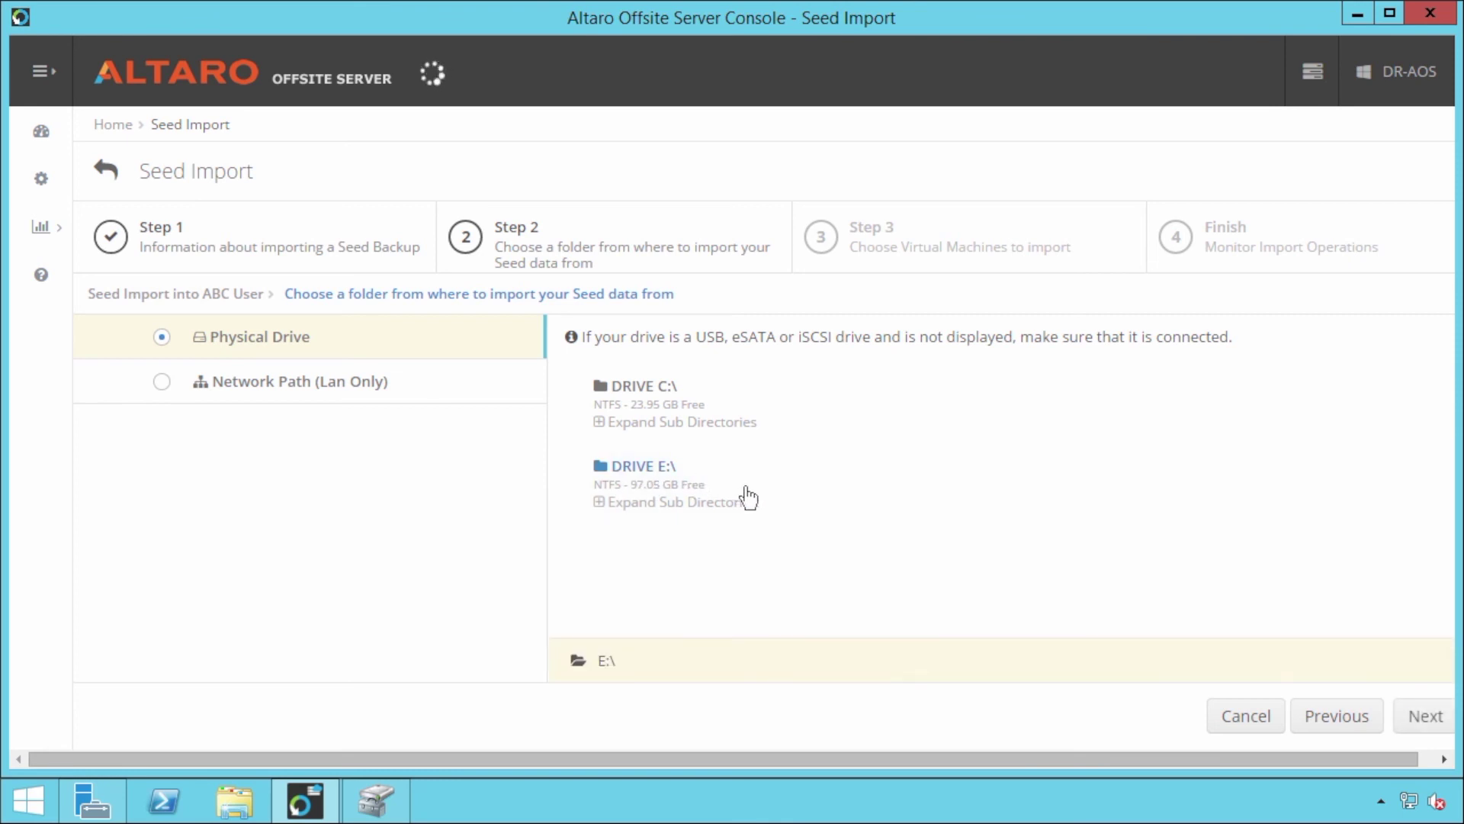
left_click(599, 502)
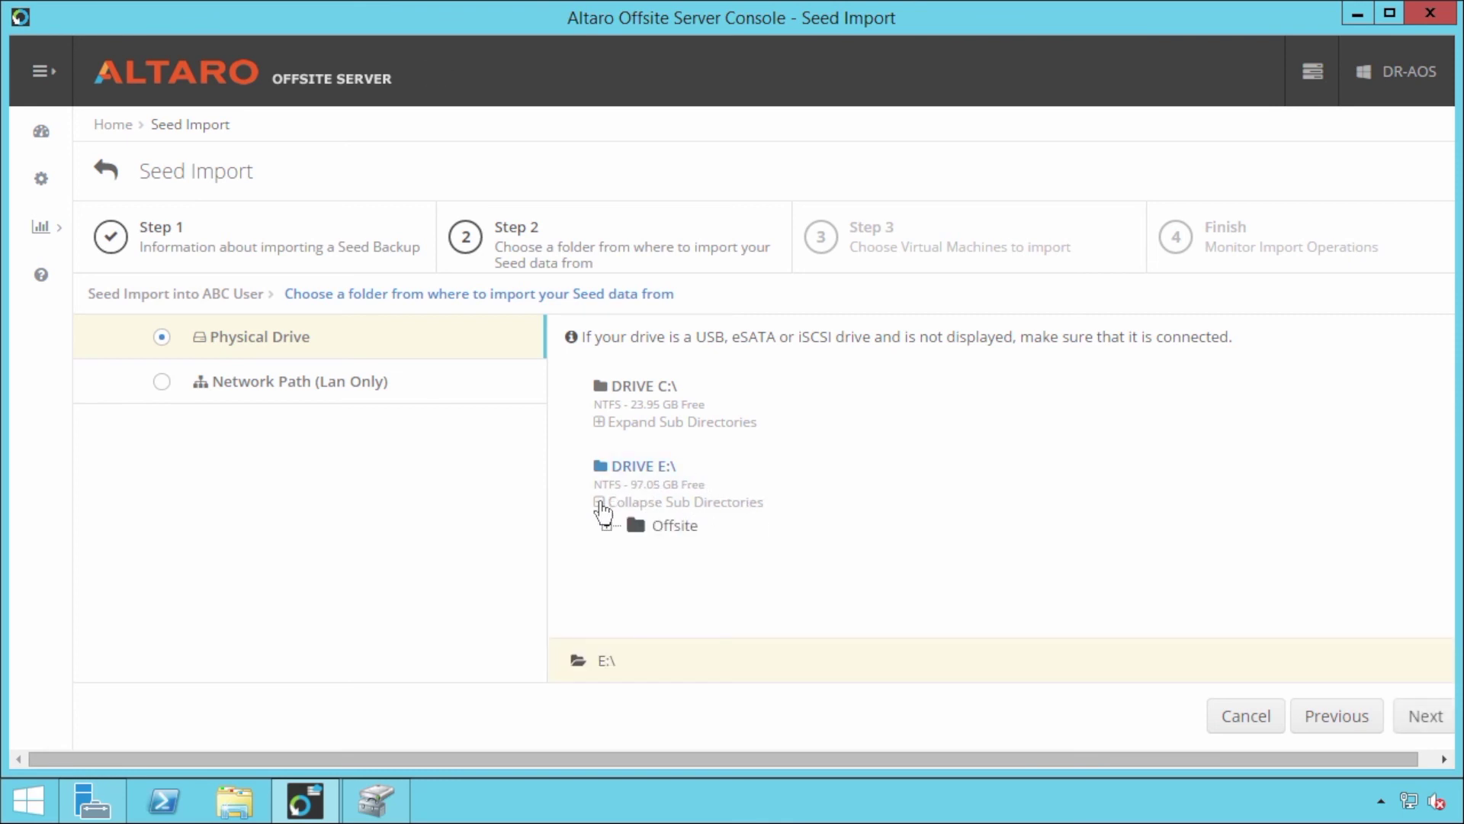
left_click(668, 527)
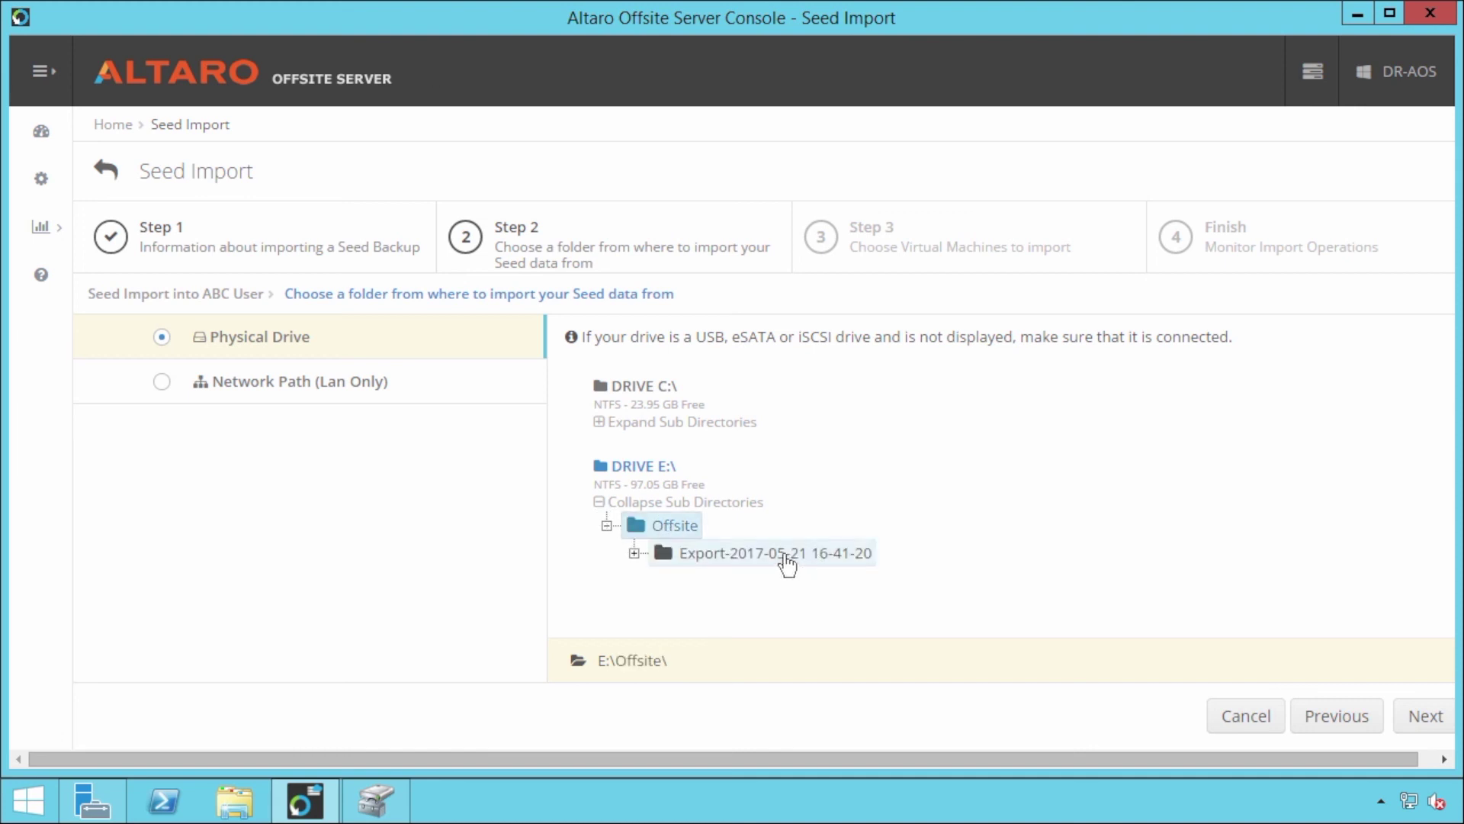
left_click(1414, 717)
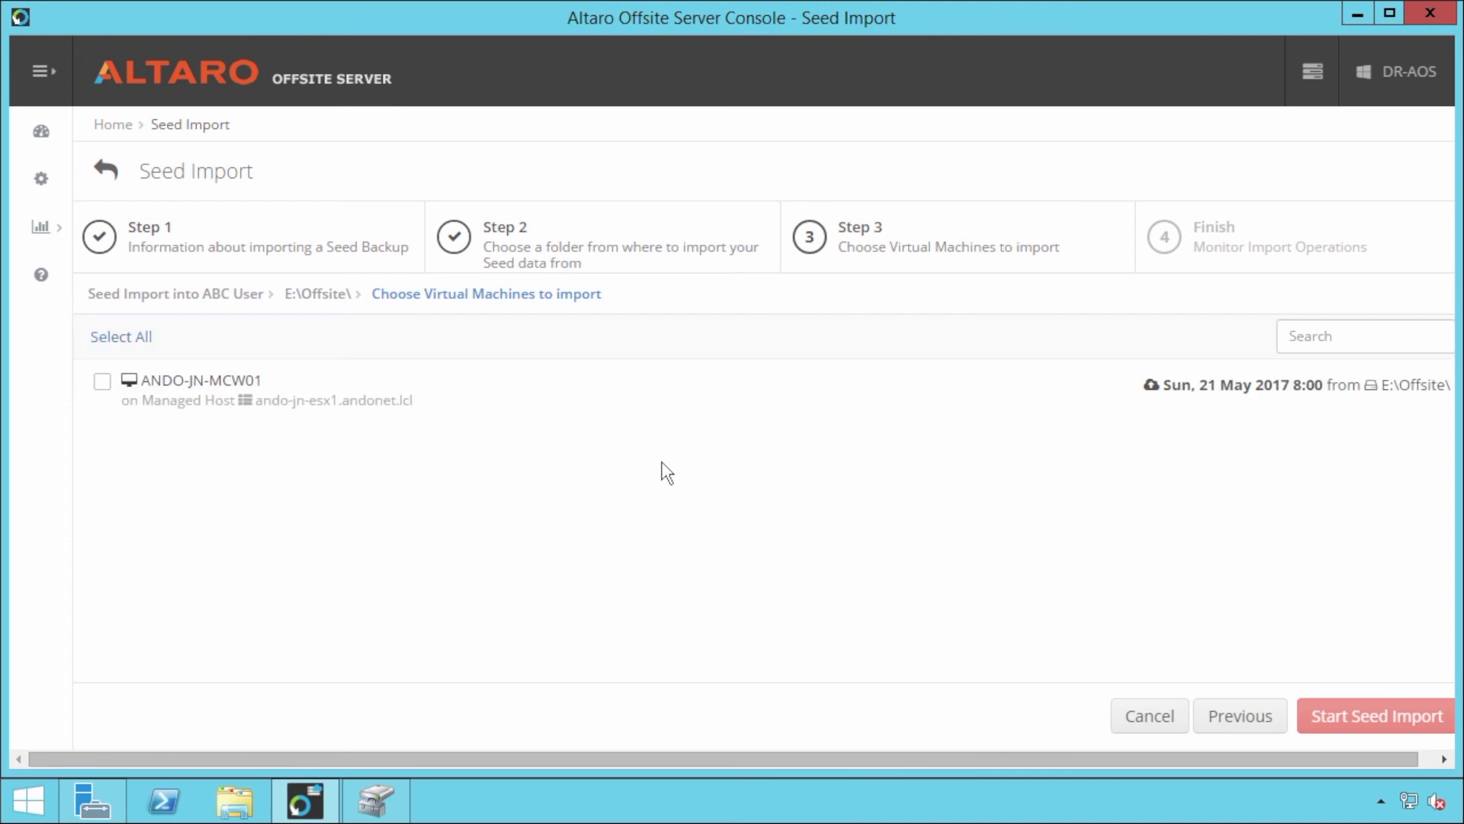
Step: Import the ANDO-JN-MCW01 seed into ABC User and confirm it shows as Queued on the dashboard
left_click(102, 381)
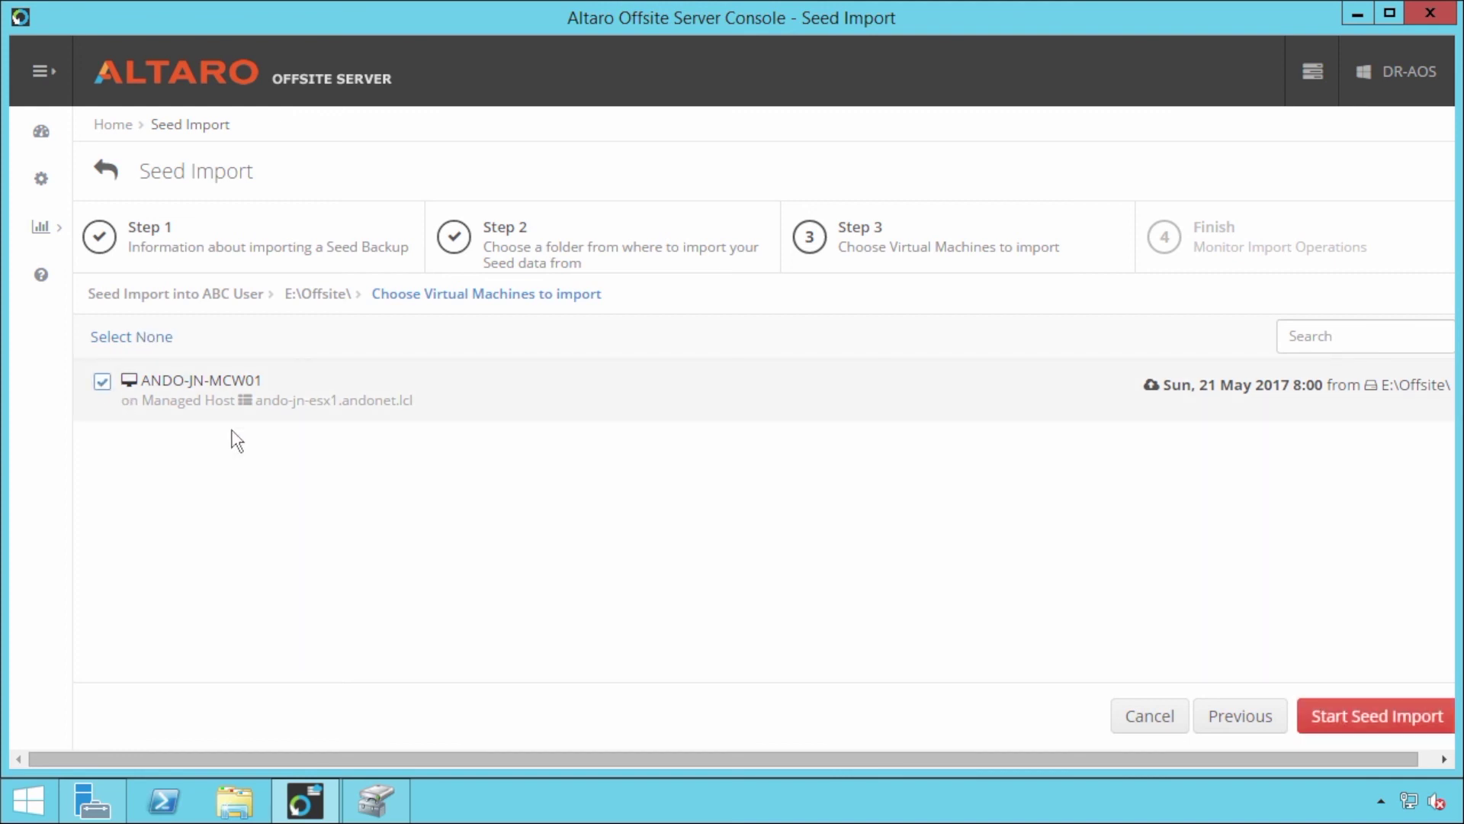
left_click(1365, 720)
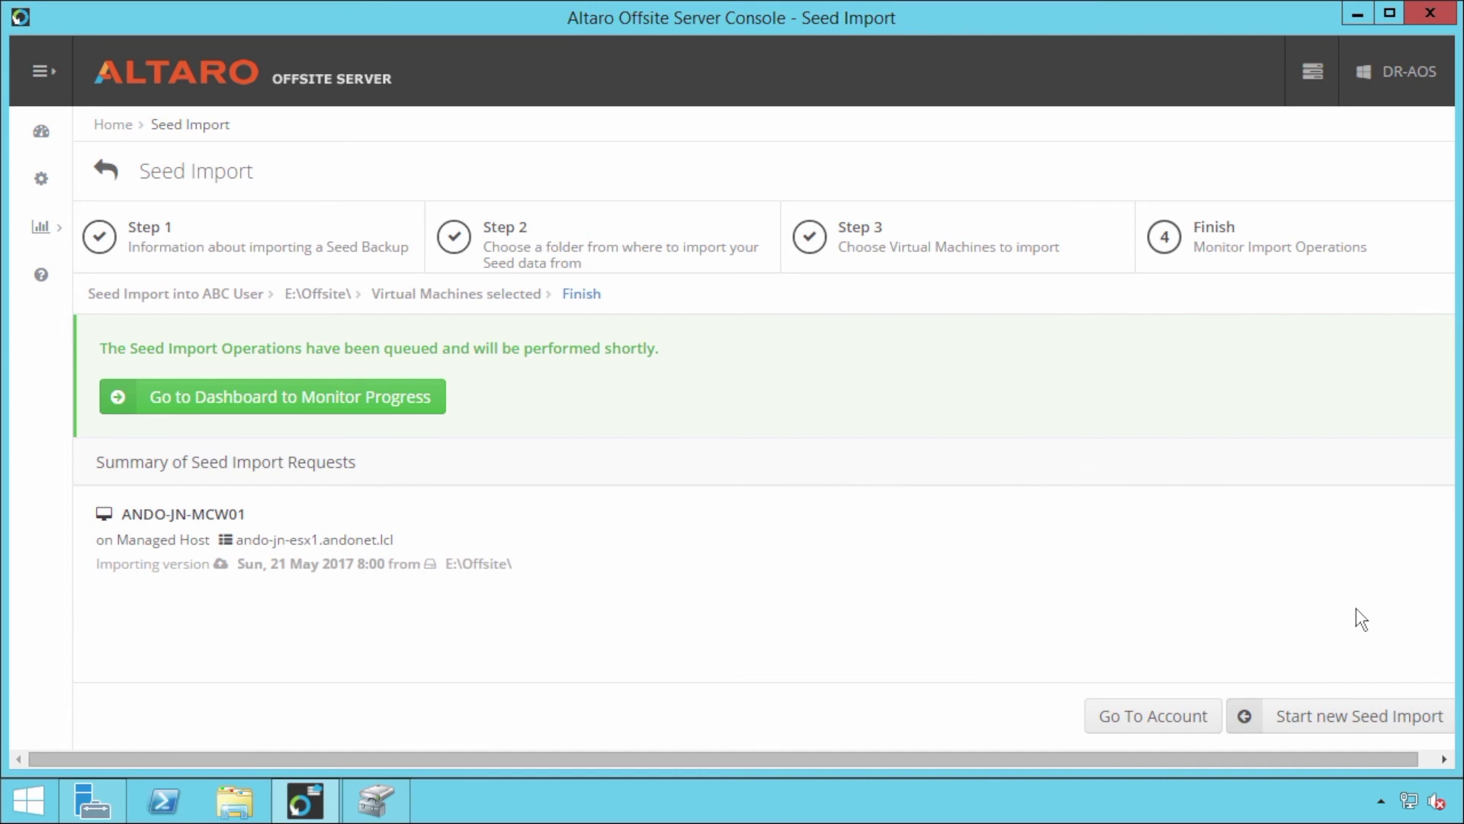
left_click(376, 403)
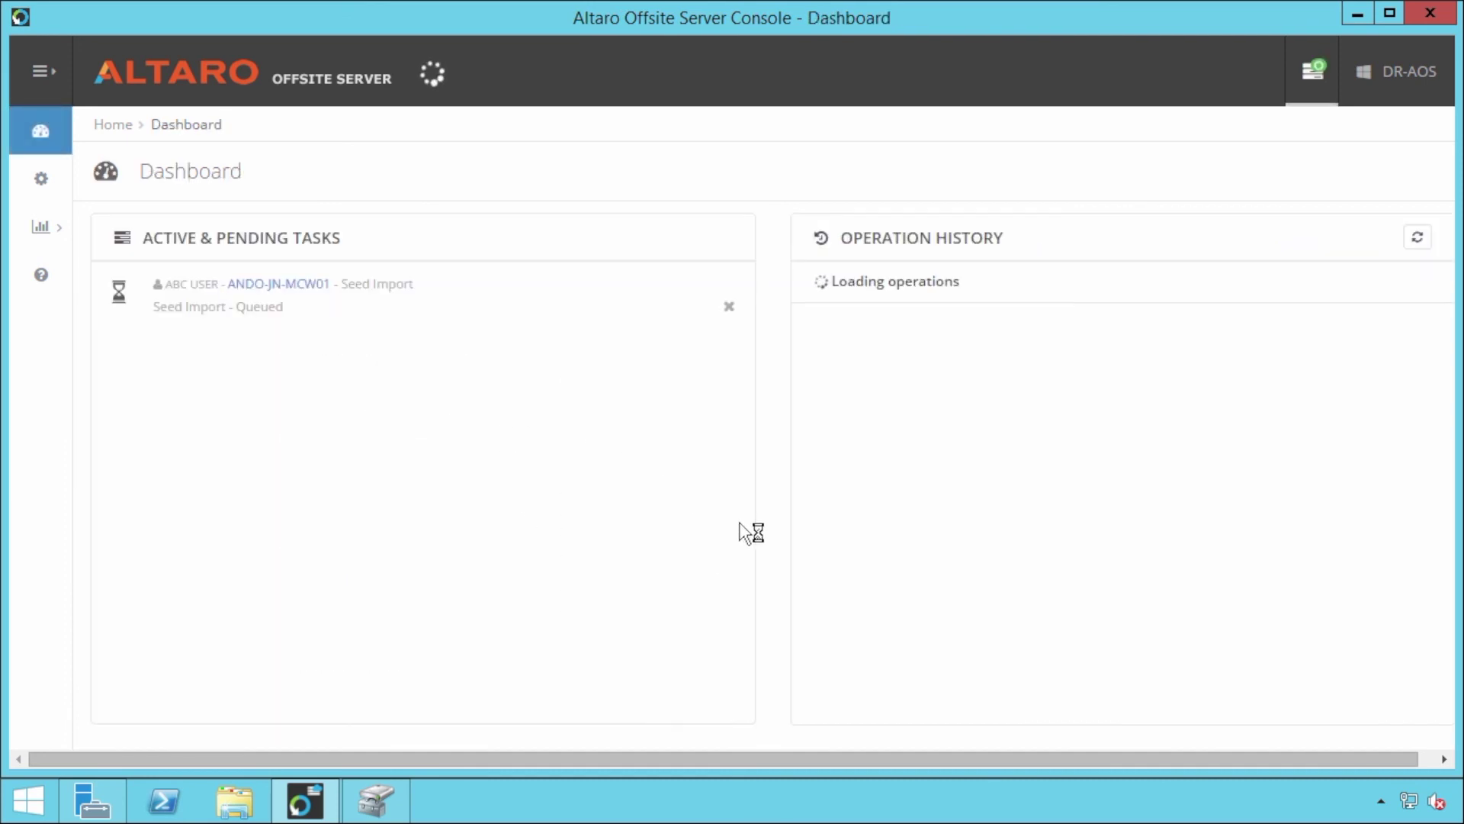